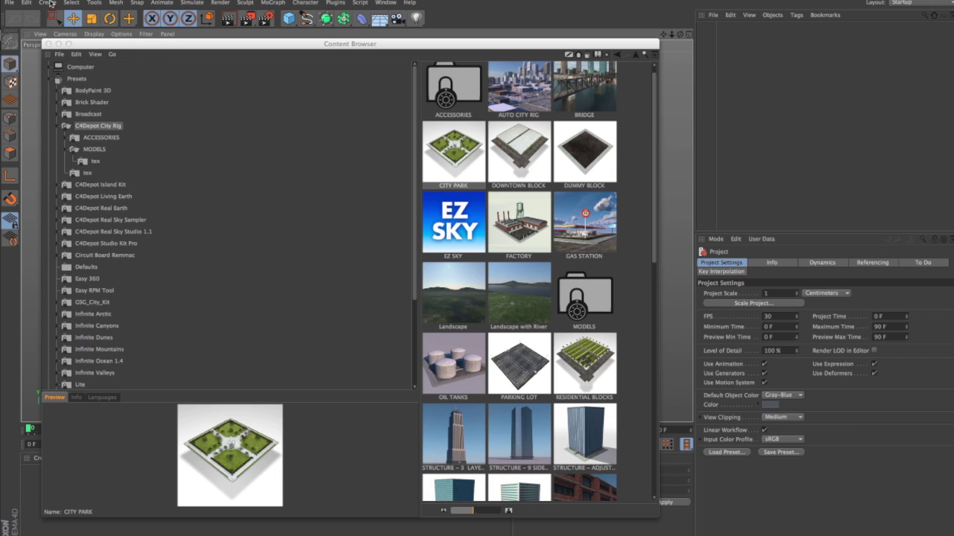
Change the project's View Clipping from Medium to Huge in Project Settings.
click(26, 3)
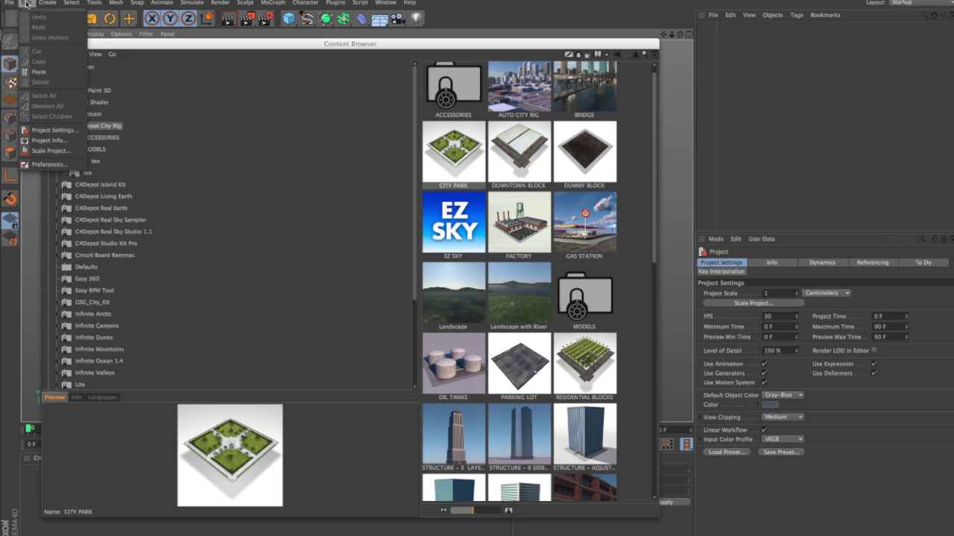
click(52, 130)
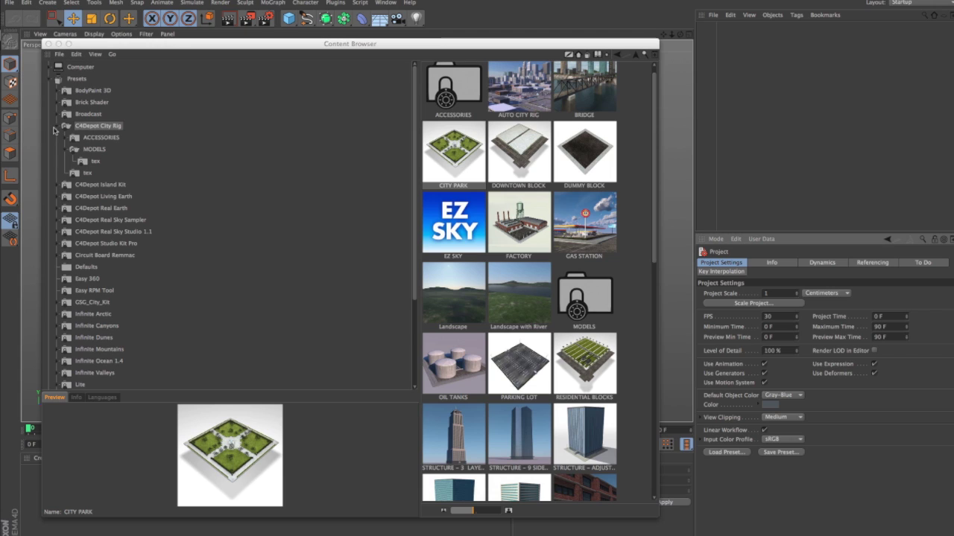
click(780, 419)
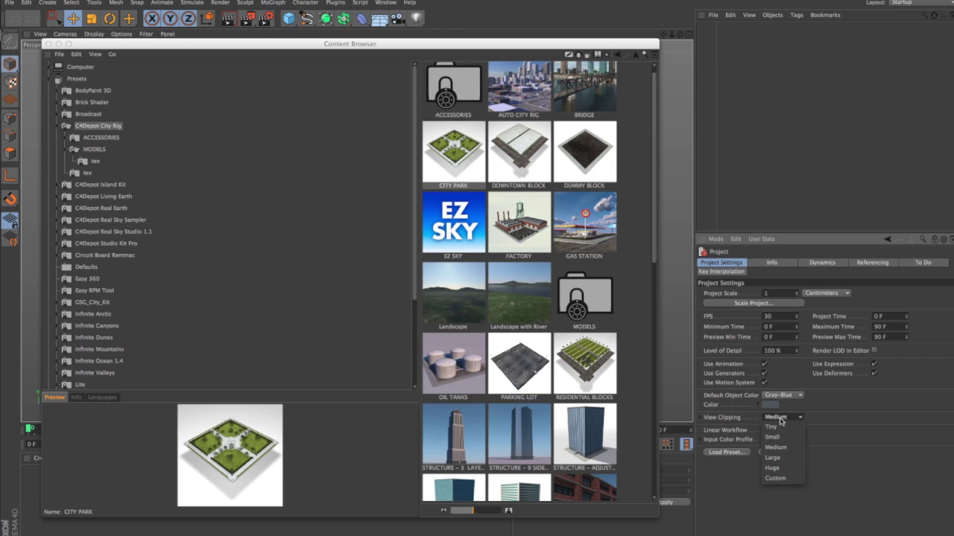
click(782, 467)
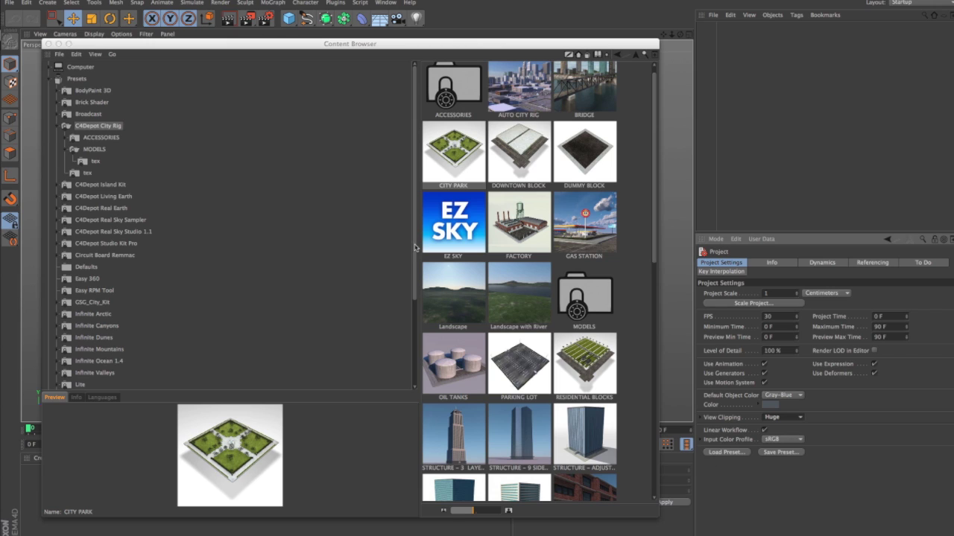
Add the Landscape terrain preset to the scene.
double_click(453, 302)
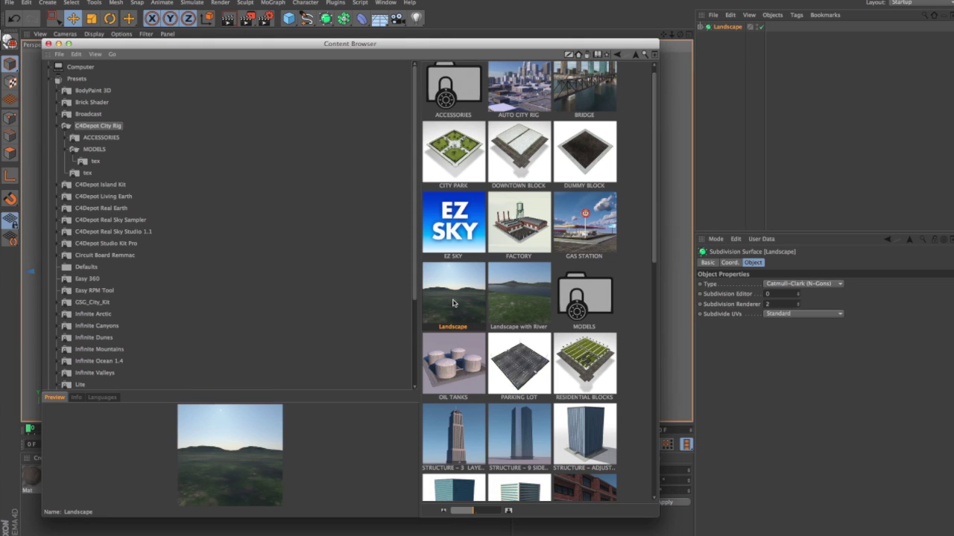
drag(451, 44, 586, 271)
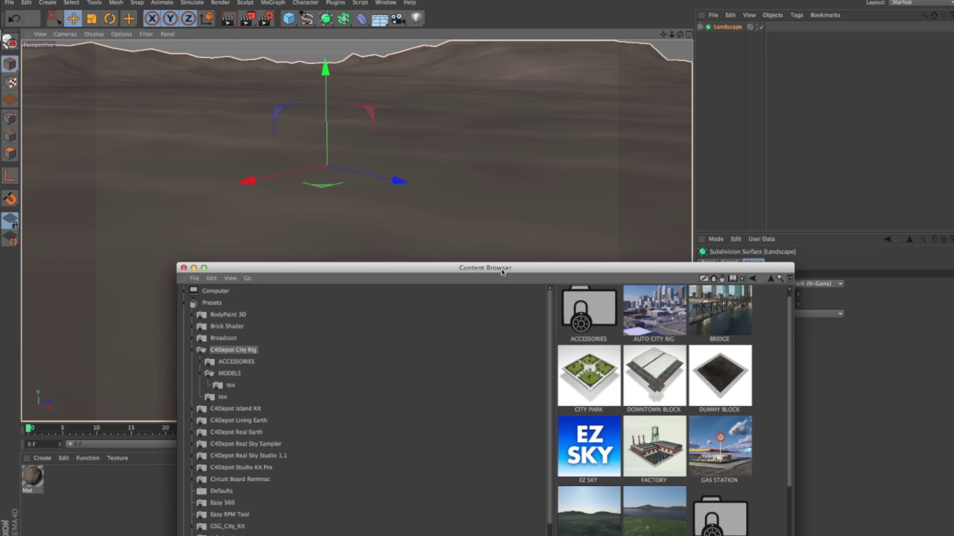
drag(493, 265, 433, 163)
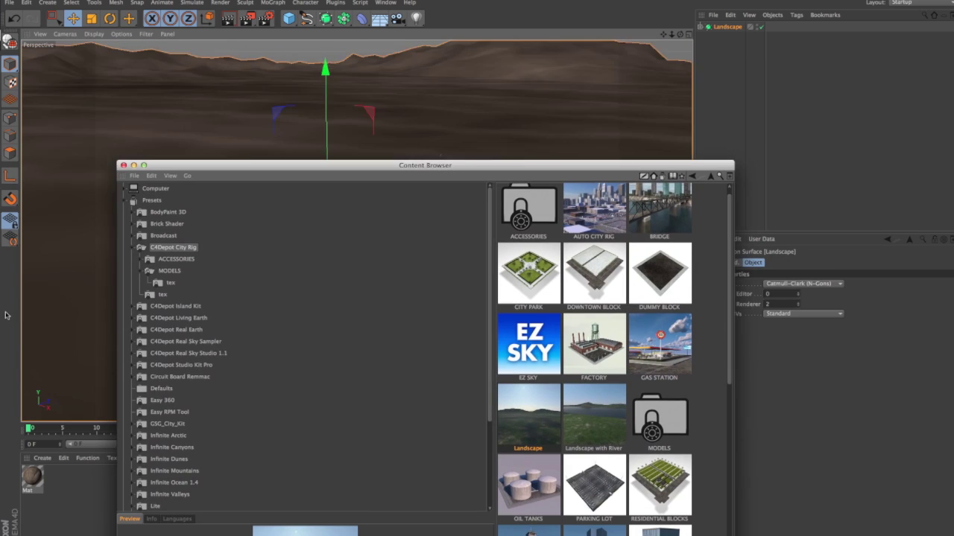
Add the ACCESSORIES Orientation signs and preview W MAIN ST. with interactive rendering.
click(172, 260)
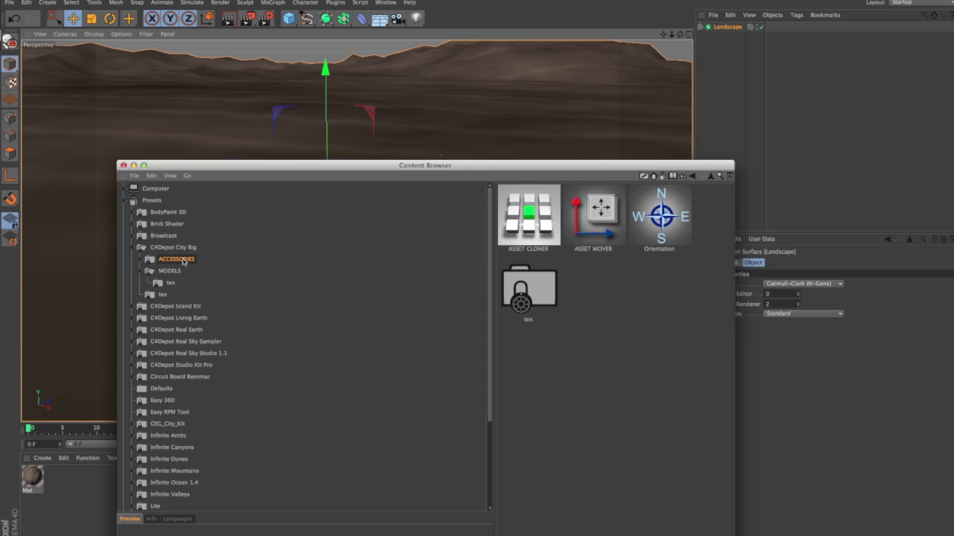
double_click(660, 214)
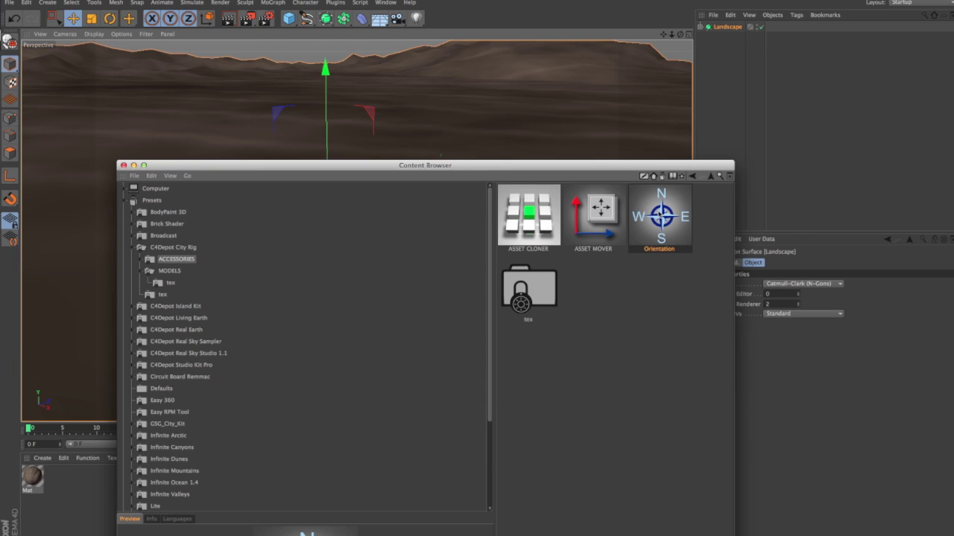
drag(604, 171, 586, 356)
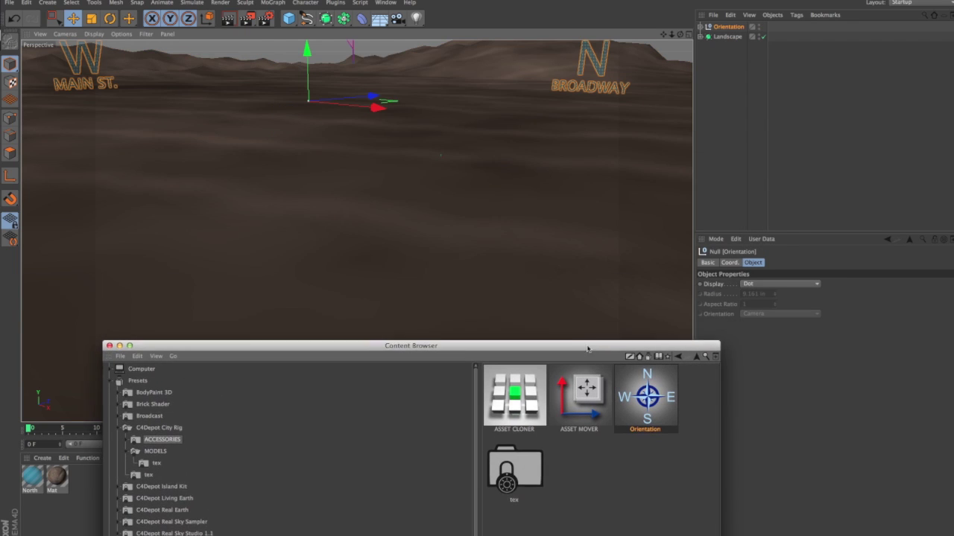
scroll(376, 124, down, 10)
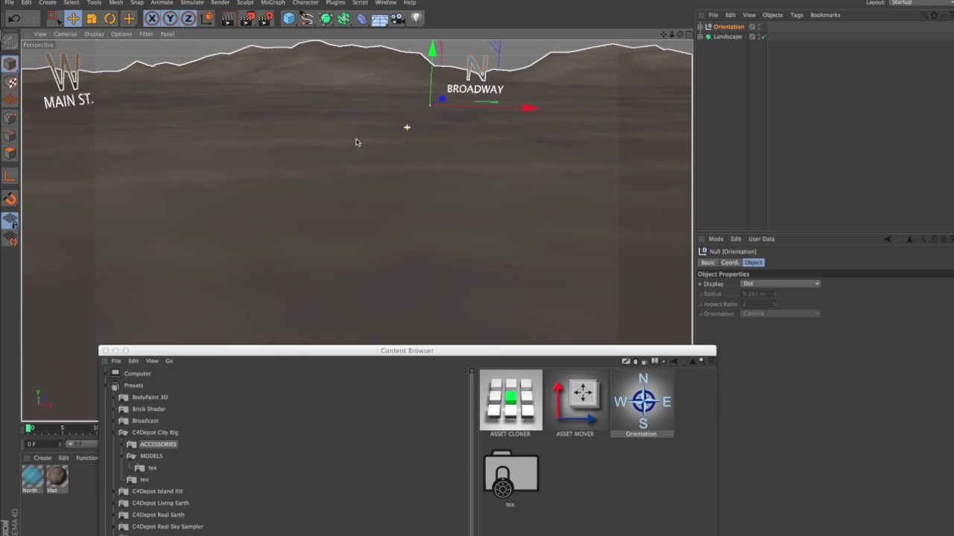
scroll(279, 196, up, 5)
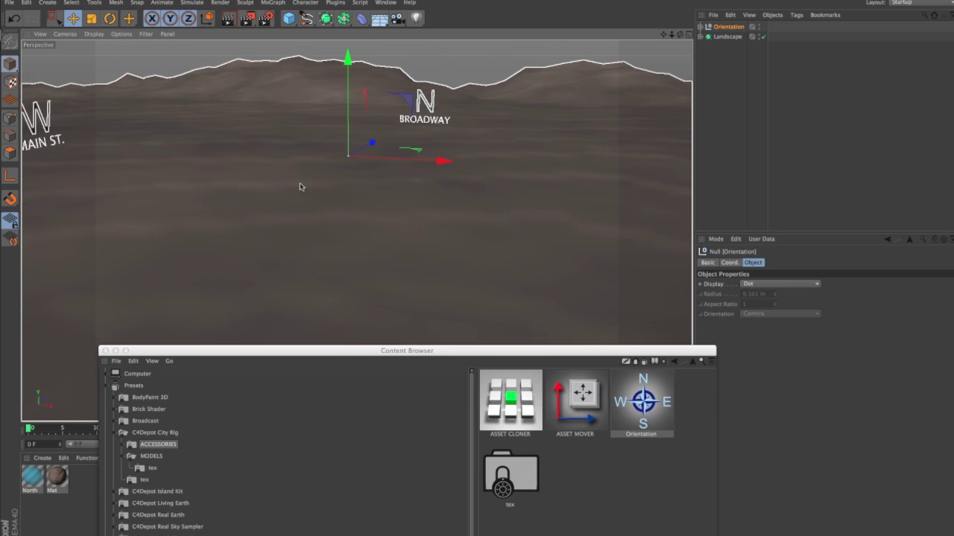
alt+drag(300, 186, 246, 183)
key(ctrl+r)
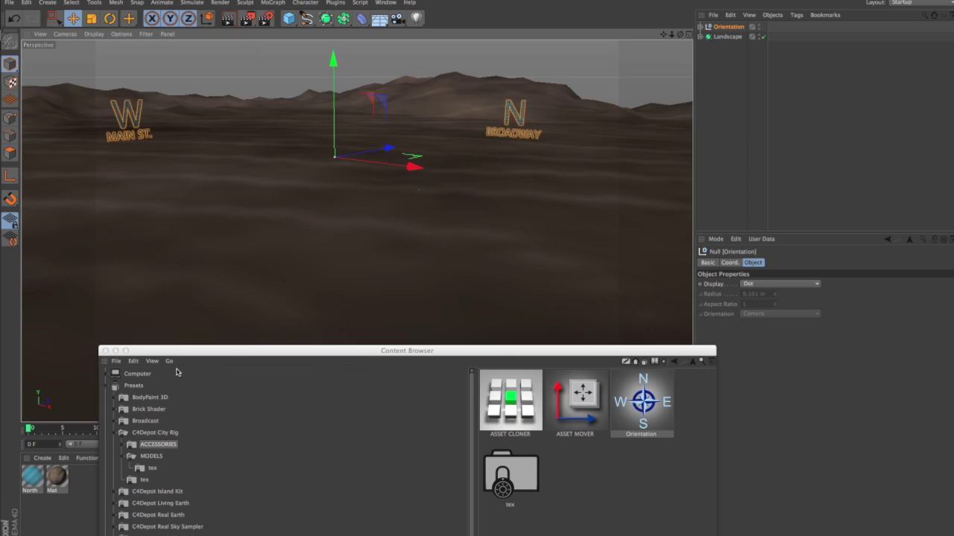
drag(200, 354, 252, 220)
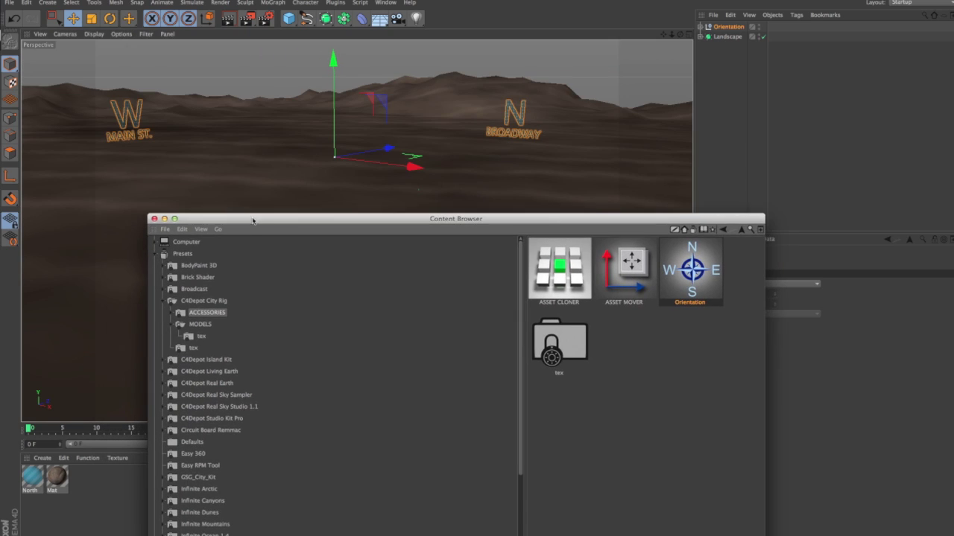
Add the DOWNTOWN BLOCK preset from C4Depot City Rig and orbit over it.
click(203, 301)
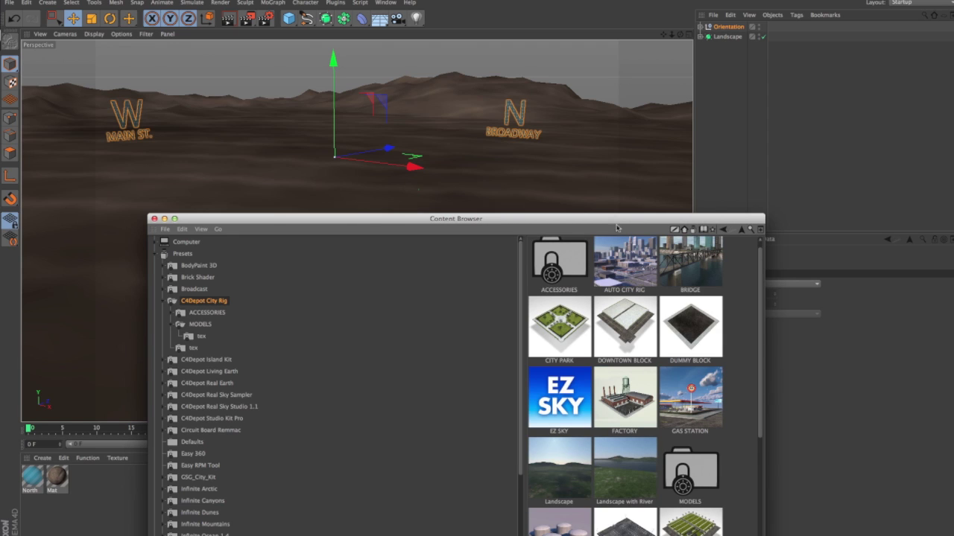
drag(615, 221, 547, 163)
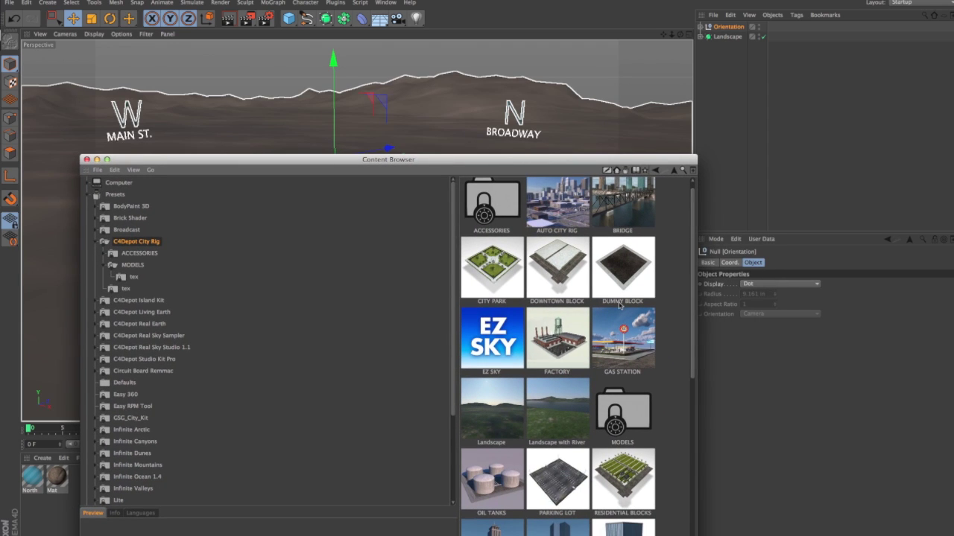
click(559, 263)
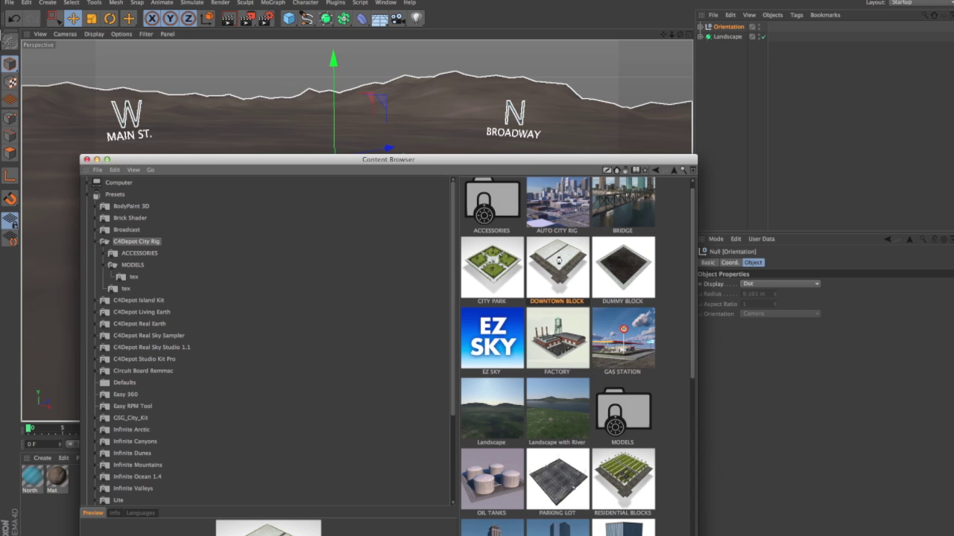
double_click(559, 263)
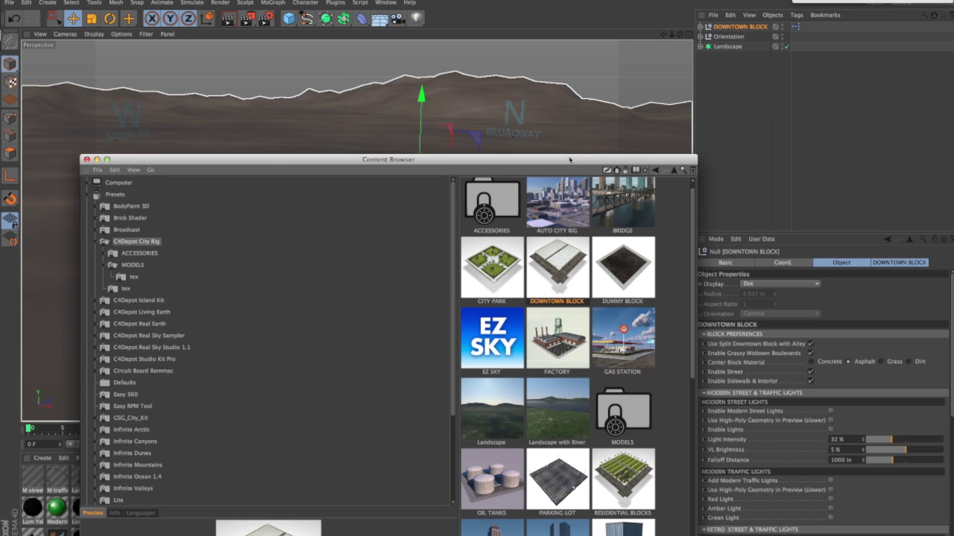
drag(570, 163, 543, 361)
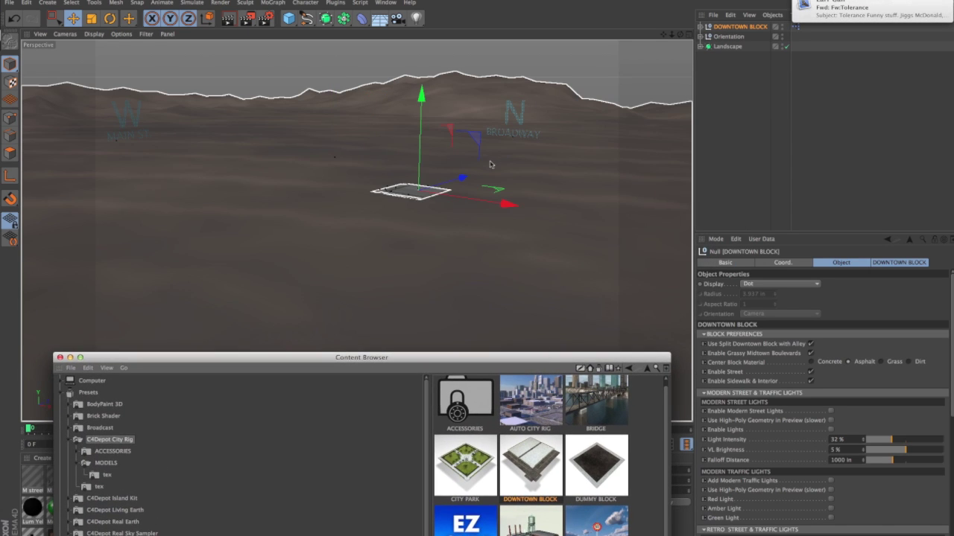
alt+drag(490, 165, 409, 228)
scroll(637, 218, up, 3)
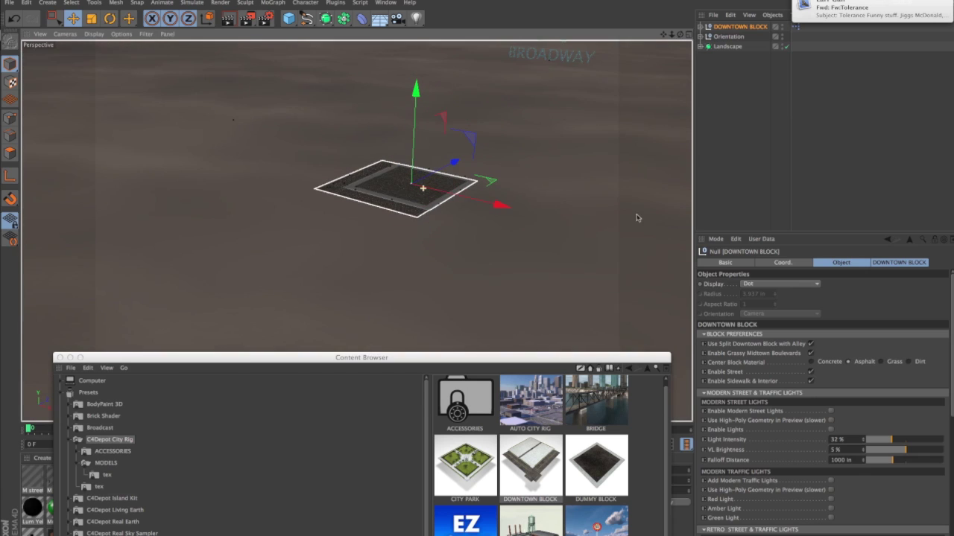
scroll(440, 195, up, 8)
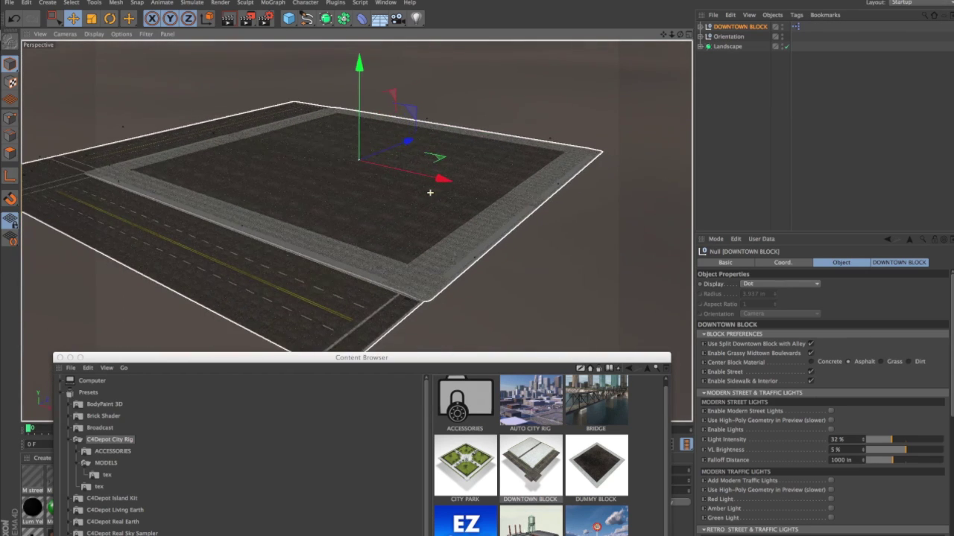
alt+drag(430, 193, 458, 216)
Add the EZ SKY physical sky lighting rig to the scene.
click(466, 531)
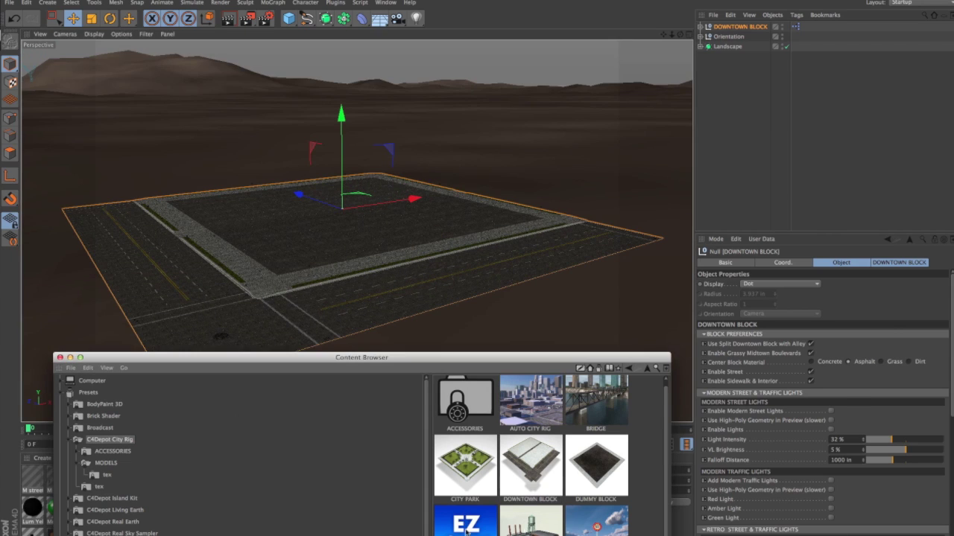
double_click(467, 527)
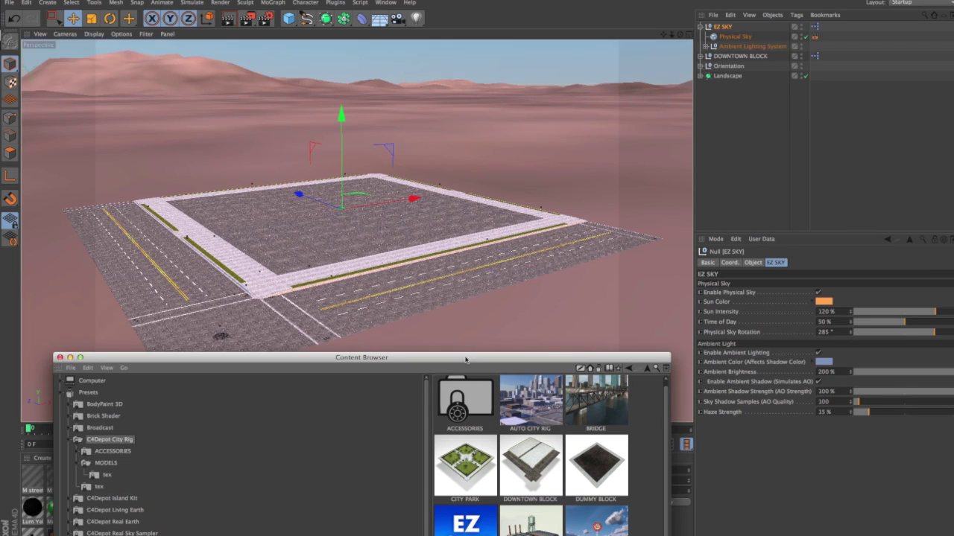
drag(466, 361, 466, 406)
alt+drag(269, 227, 262, 254)
Move DOWNTOWN BLOCK to the bottom of the object list and remove its grassy medians.
click(738, 56)
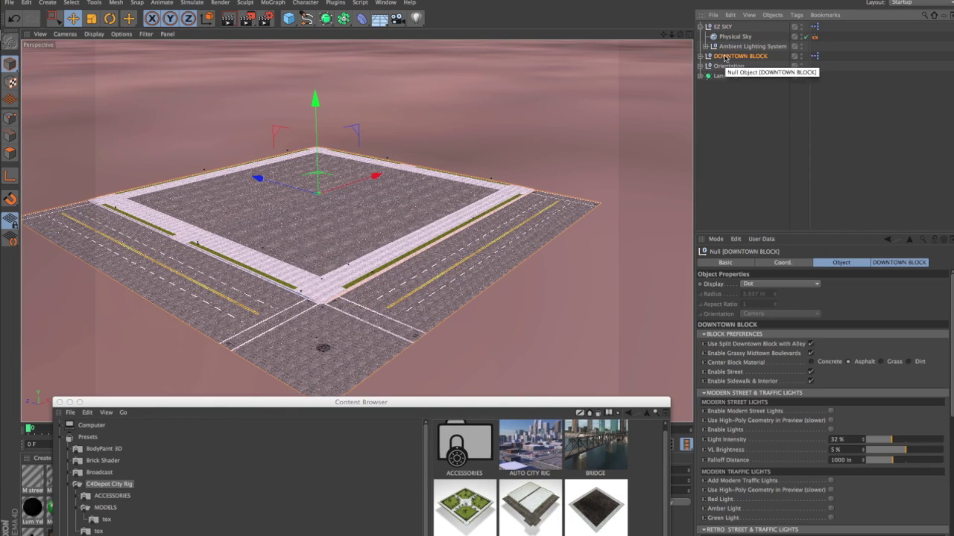
drag(724, 58, 726, 101)
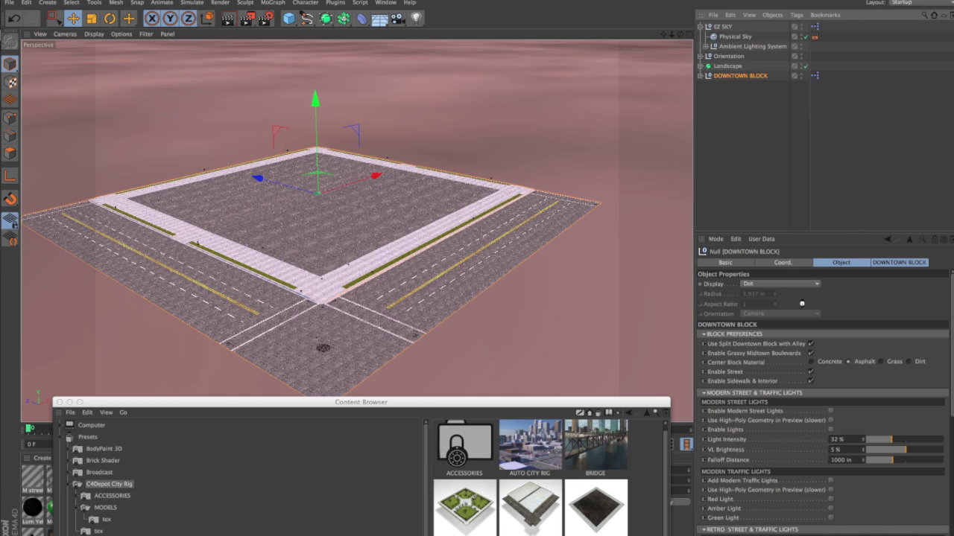
drag(782, 233, 782, 108)
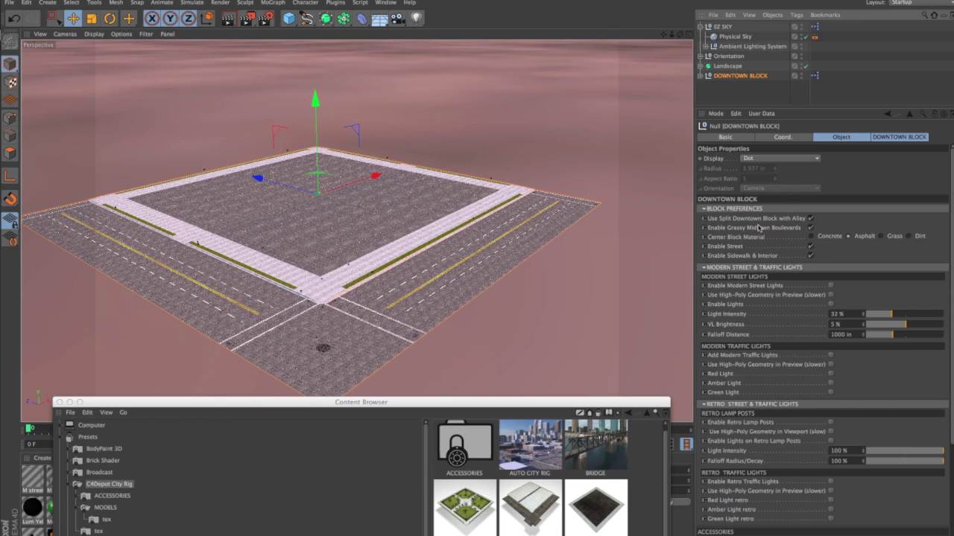
click(810, 228)
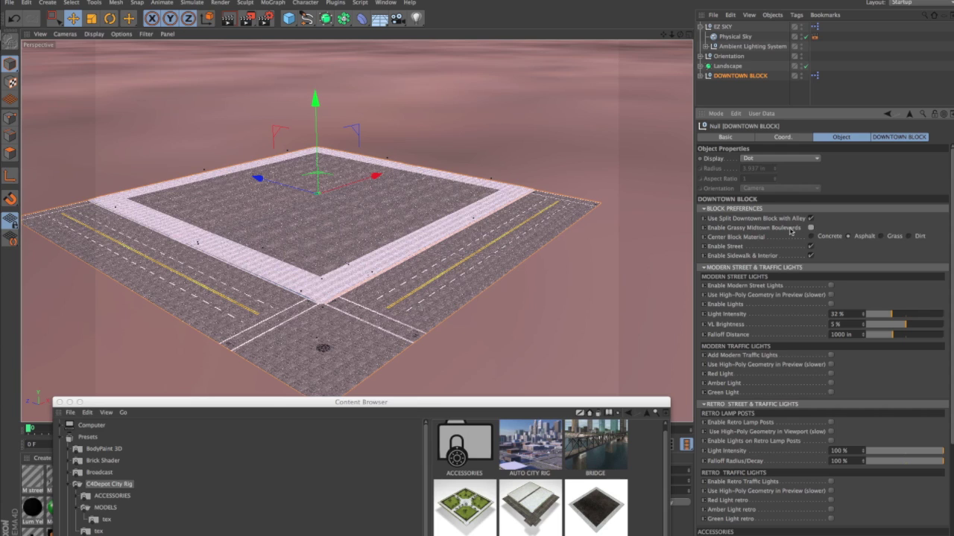
Enable modern street lights, traffic lights, retro lamp posts, NE Main bus stop, parking meters, red curbs and trees.
click(831, 287)
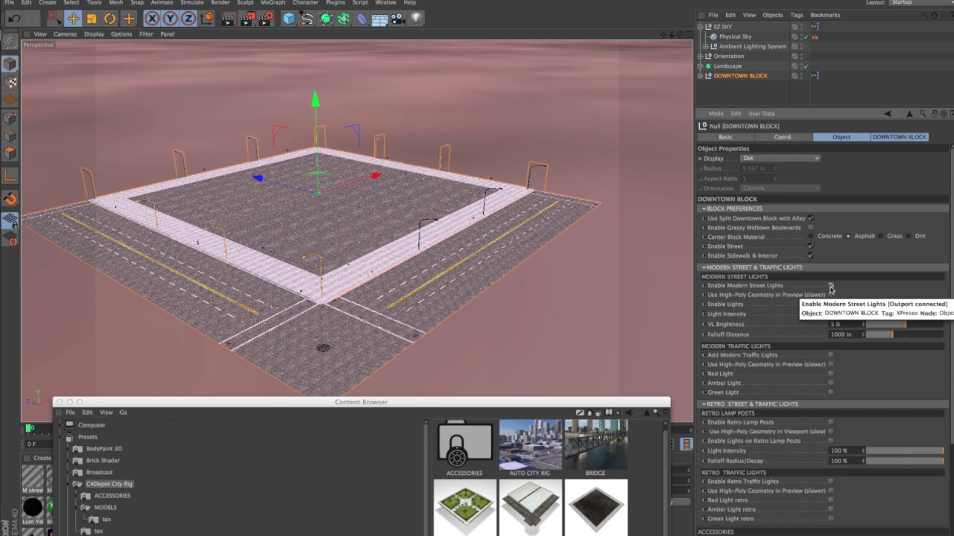
click(830, 356)
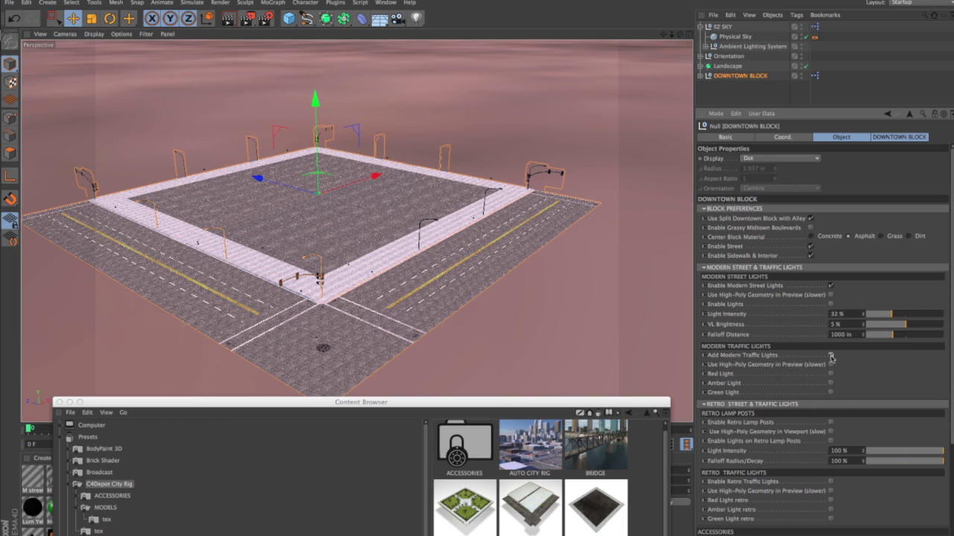
click(830, 423)
scroll(810, 479, down, 5)
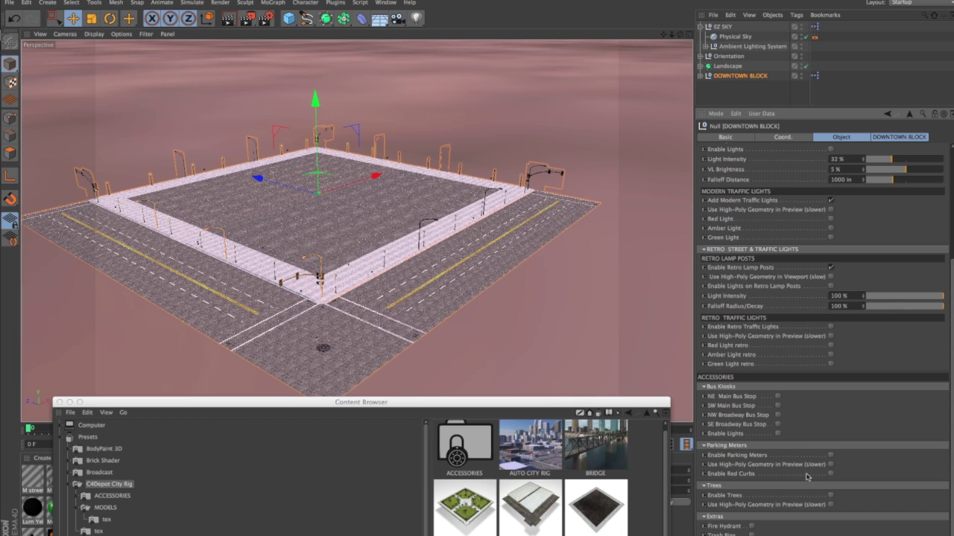
click(778, 398)
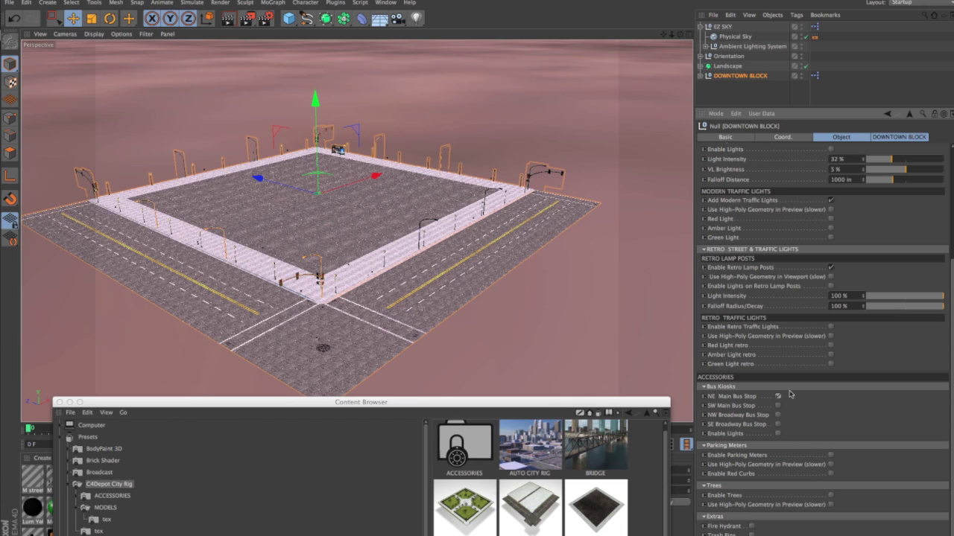
click(830, 456)
click(832, 475)
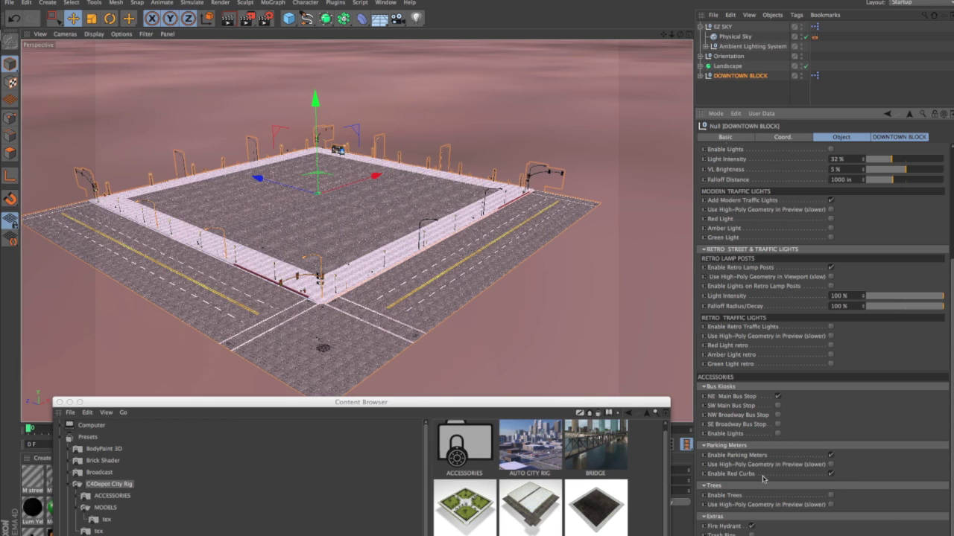
click(831, 495)
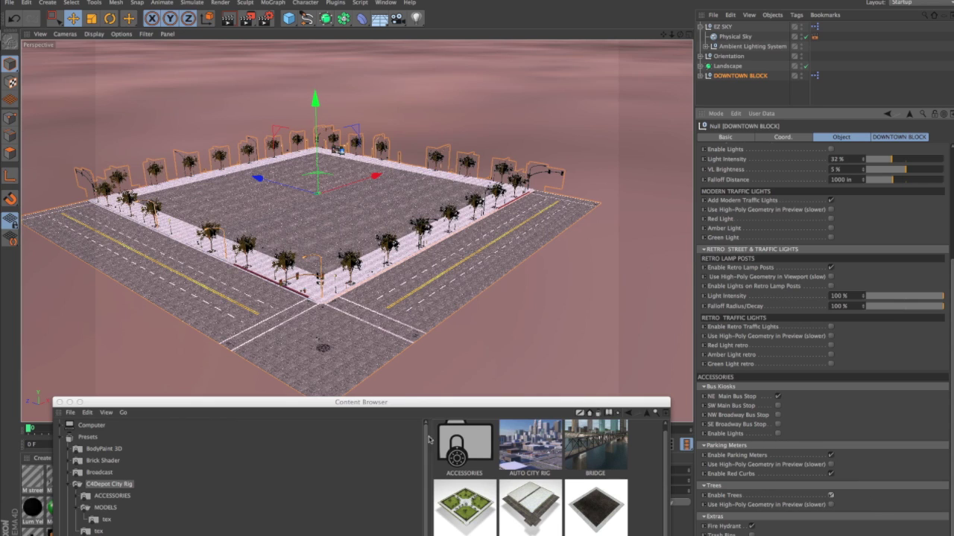
Zoom and orbit down to street level to inspect the intersection's trees, lamps and hydrants.
drag(396, 405, 407, 457)
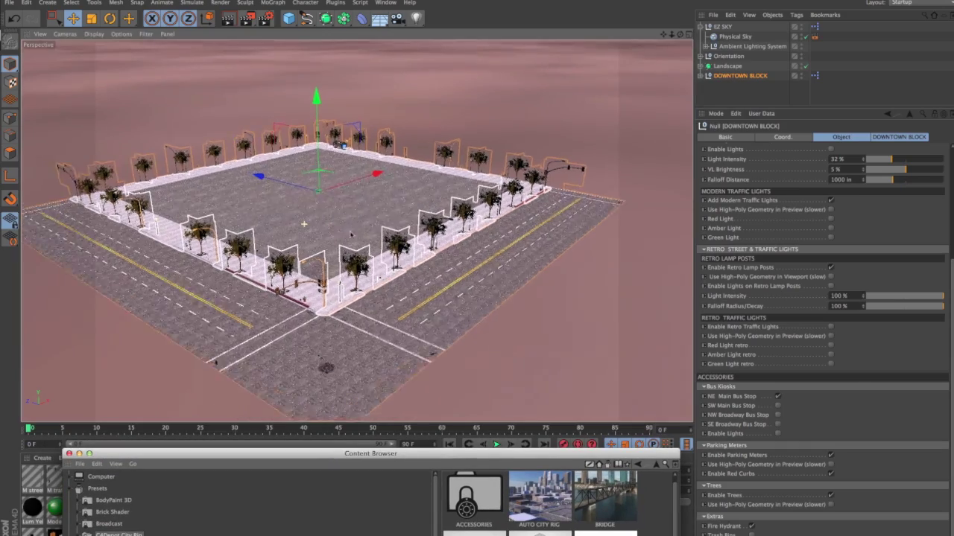
scroll(351, 234, up, 5)
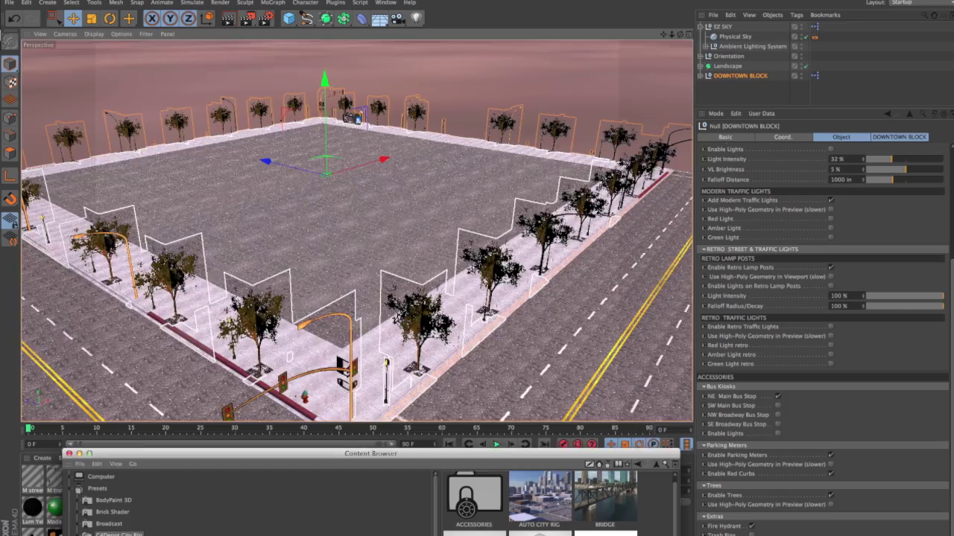
scroll(354, 234, up, 8)
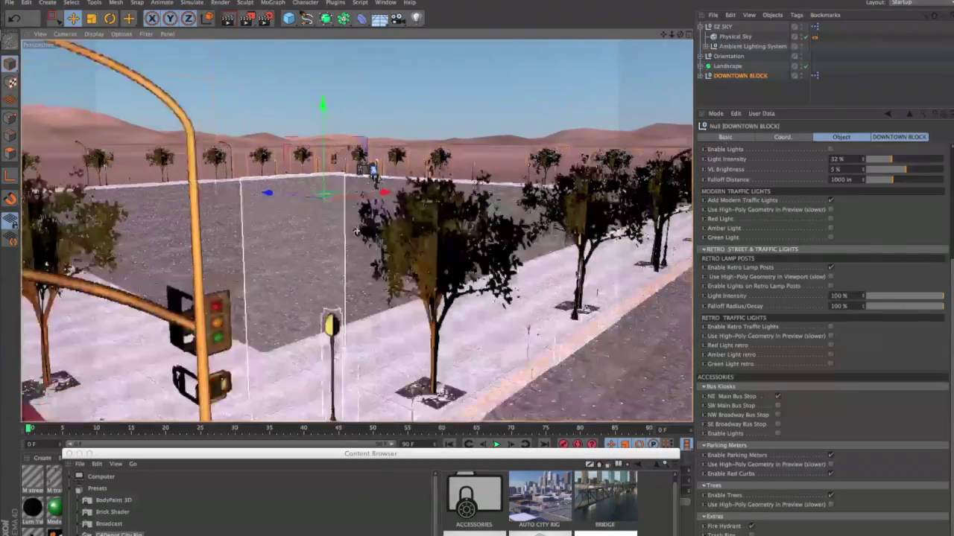
alt+drag(358, 232, 449, 221)
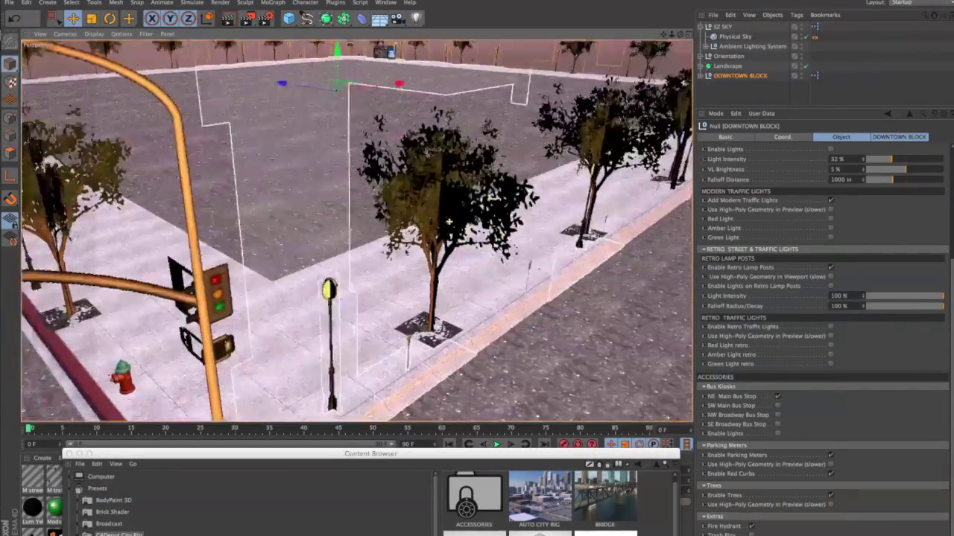
scroll(450, 221, down, 3)
scroll(452, 252, down, 4)
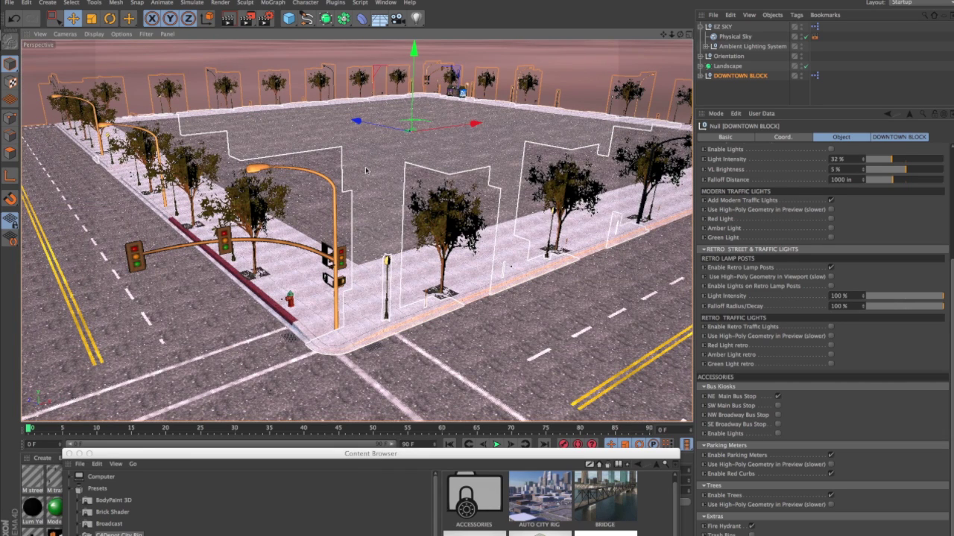
alt+drag(332, 215, 336, 246)
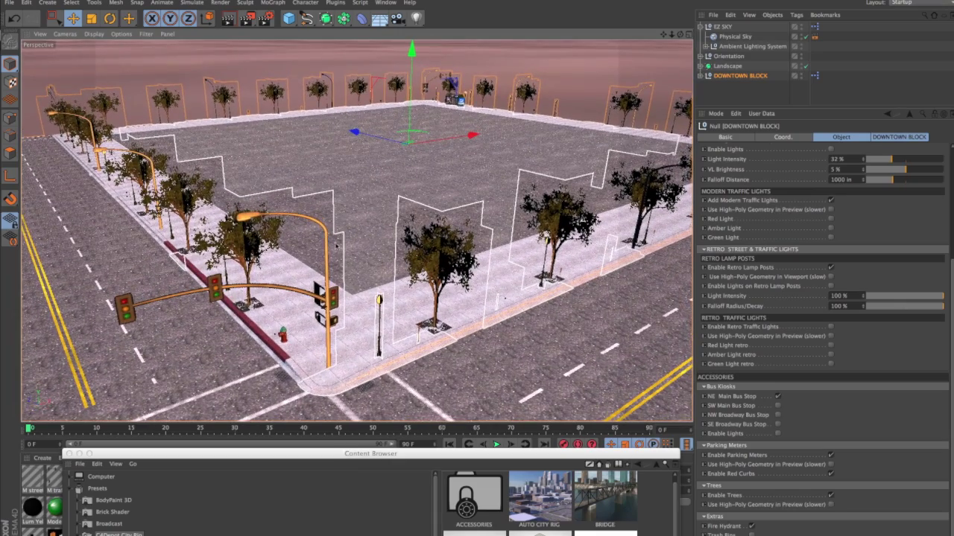
scroll(357, 230, up, 5)
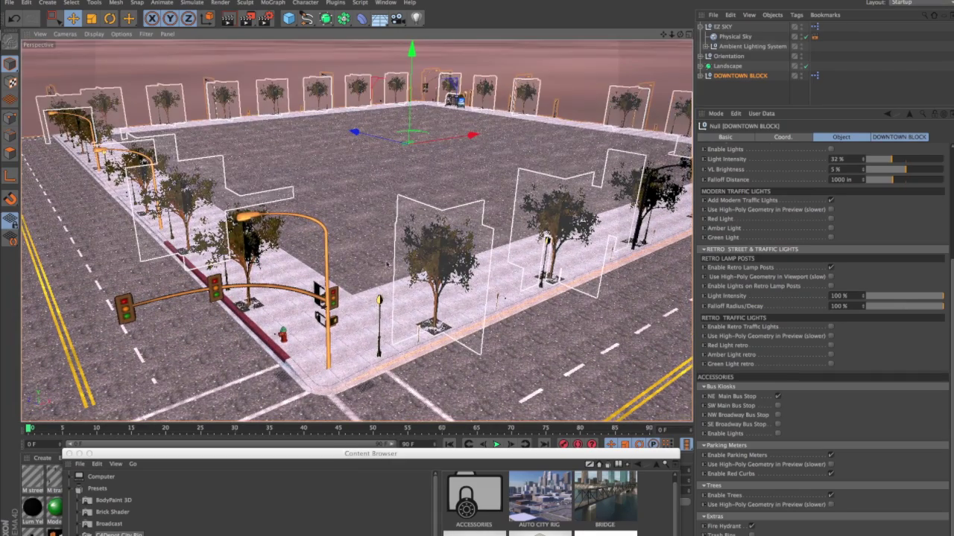
alt+drag(357, 231, 418, 240)
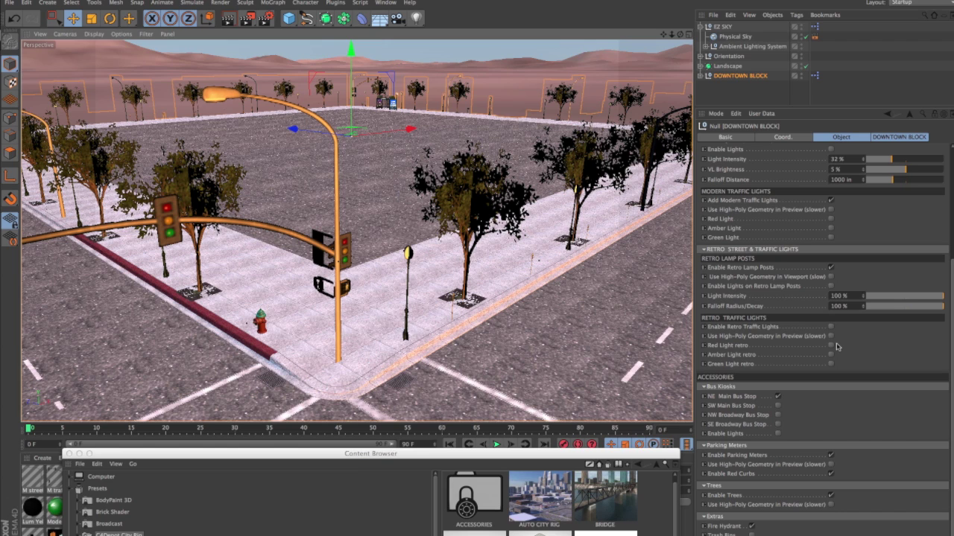
Turn on high-poly geometry for the retro lamp posts and traffic lights.
click(830, 267)
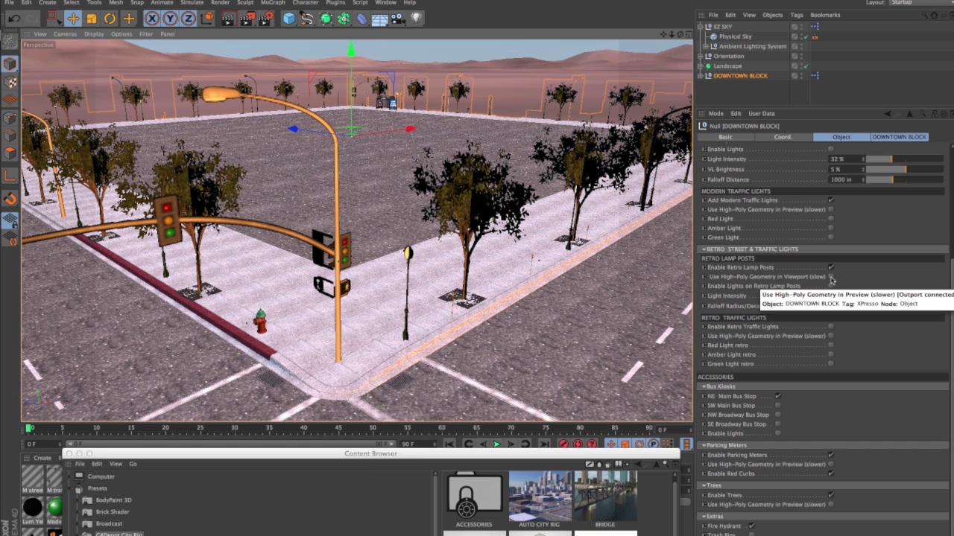
click(831, 276)
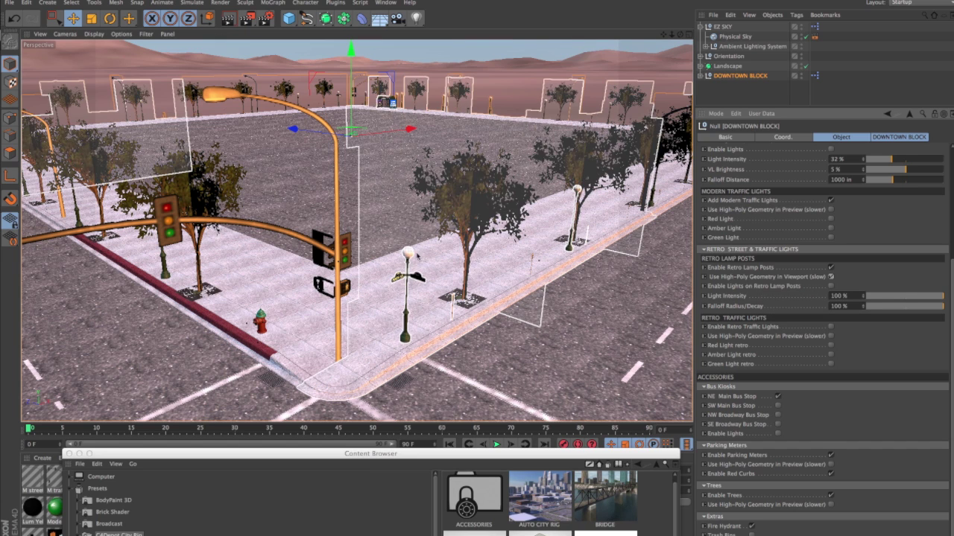
click(831, 210)
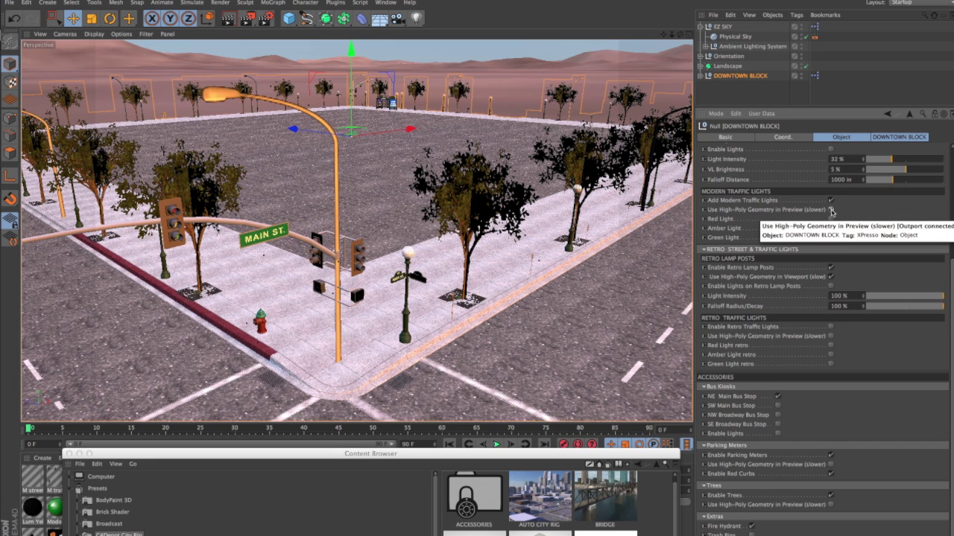
scroll(822, 218, up, 5)
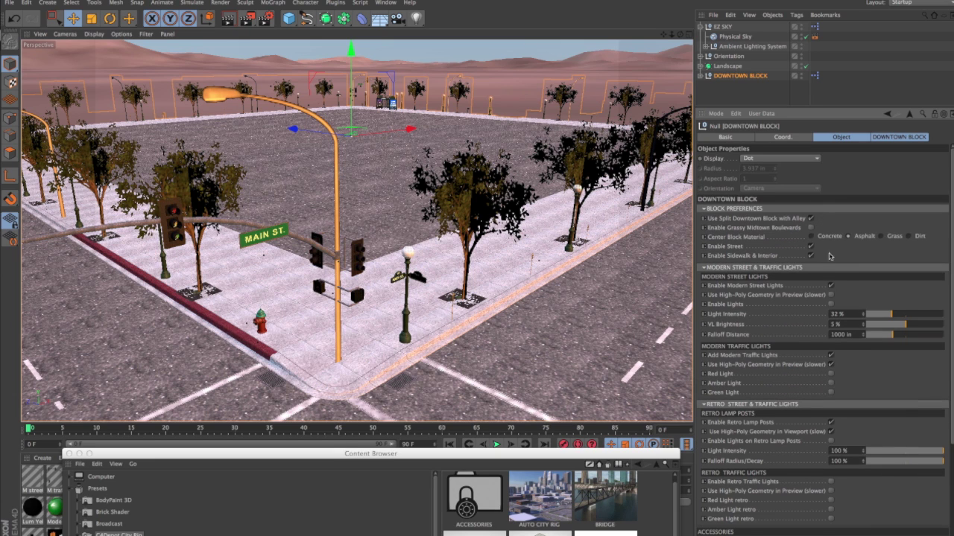
scroll(829, 272, down, 1)
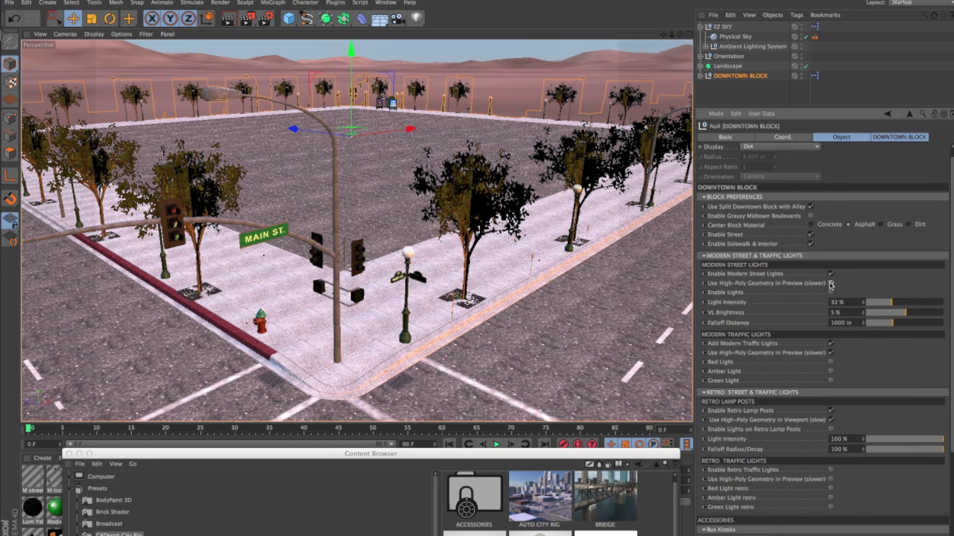
Toggle high-poly previews for street lights, traffic lights and retro lamps, then deselect DOWNTOWN BLOCK.
click(831, 284)
scroll(747, 504, down, 1)
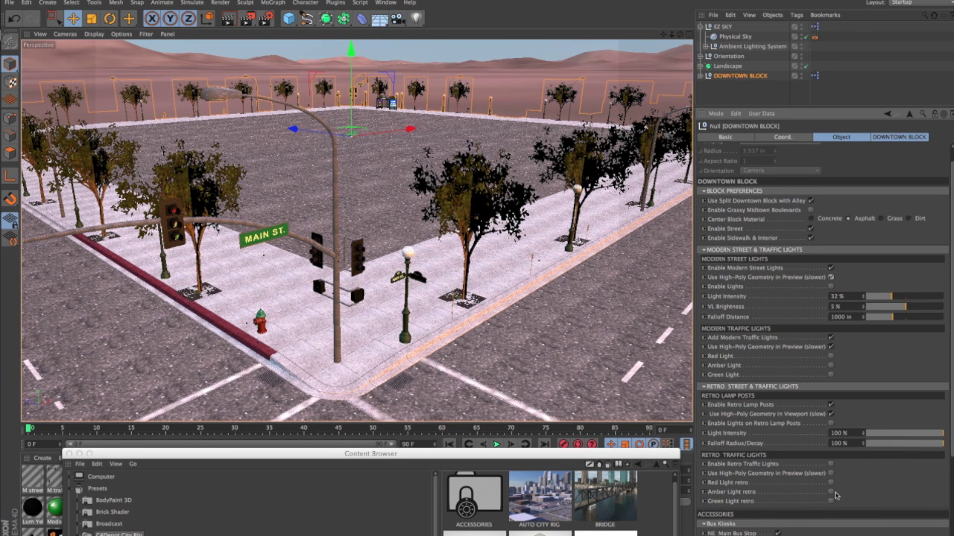
click(830, 348)
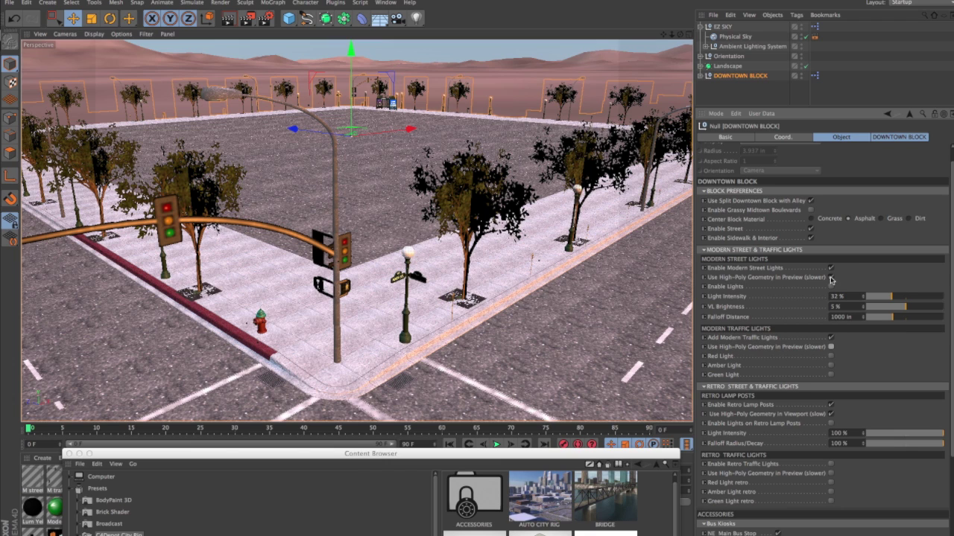
click(831, 277)
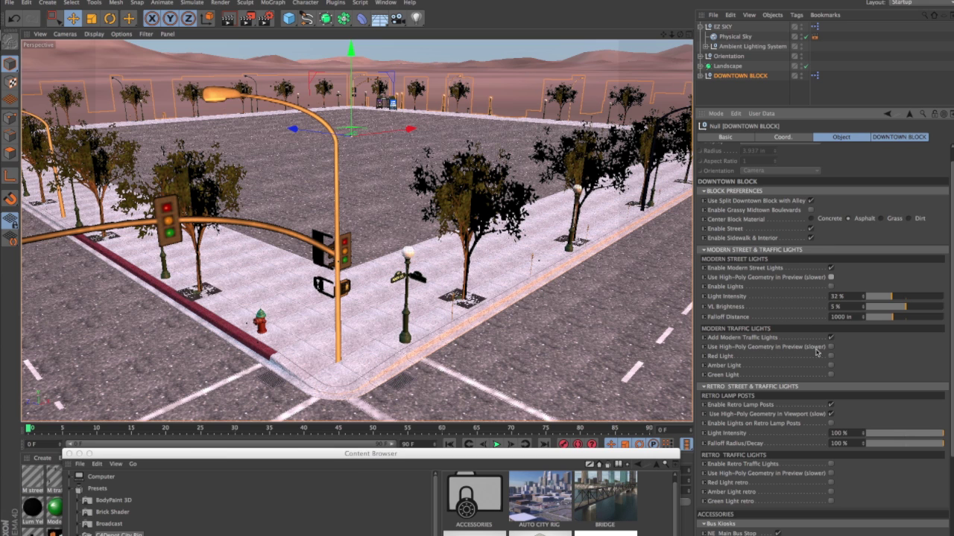
click(831, 414)
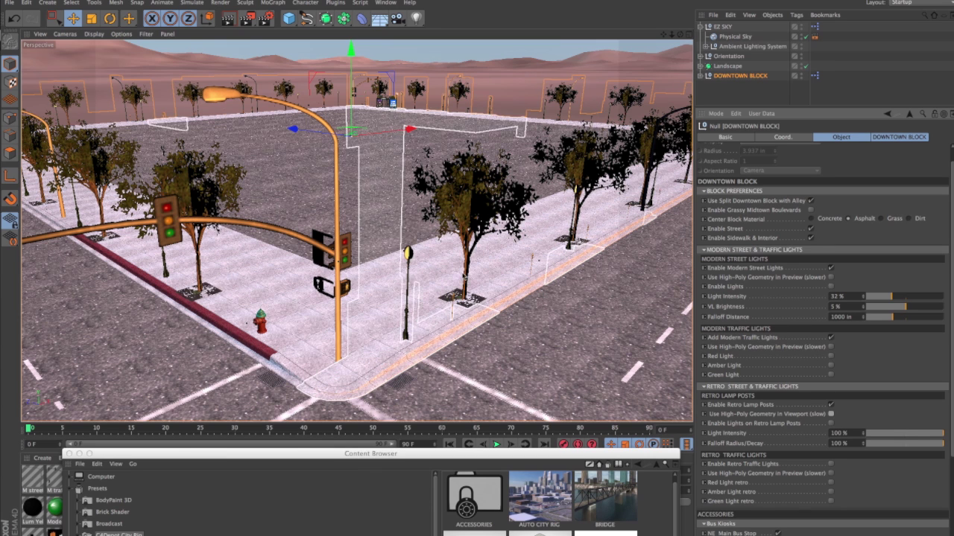
click(867, 98)
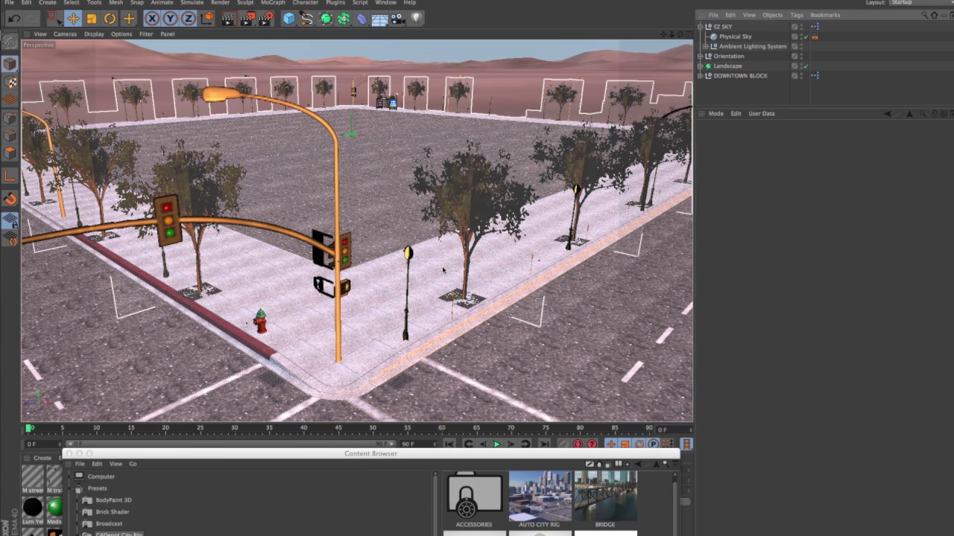
scroll(391, 245, down, 3)
Load the DUMMY BLOCK preset beside the Downtown Block.
scroll(391, 245, down, 3)
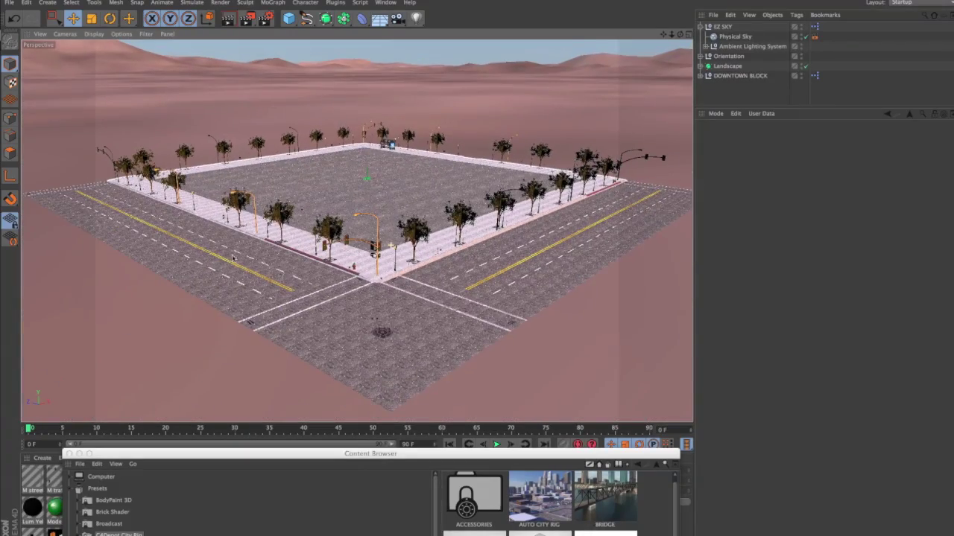
scroll(277, 253, down, 2)
alt+drag(276, 253, 372, 152)
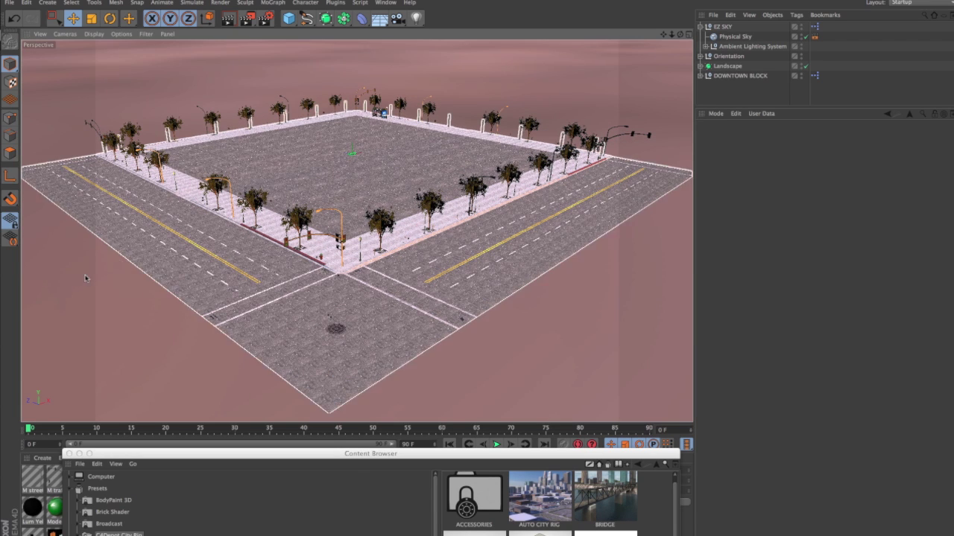
alt+drag(85, 279, 551, 313)
double_click(585, 333)
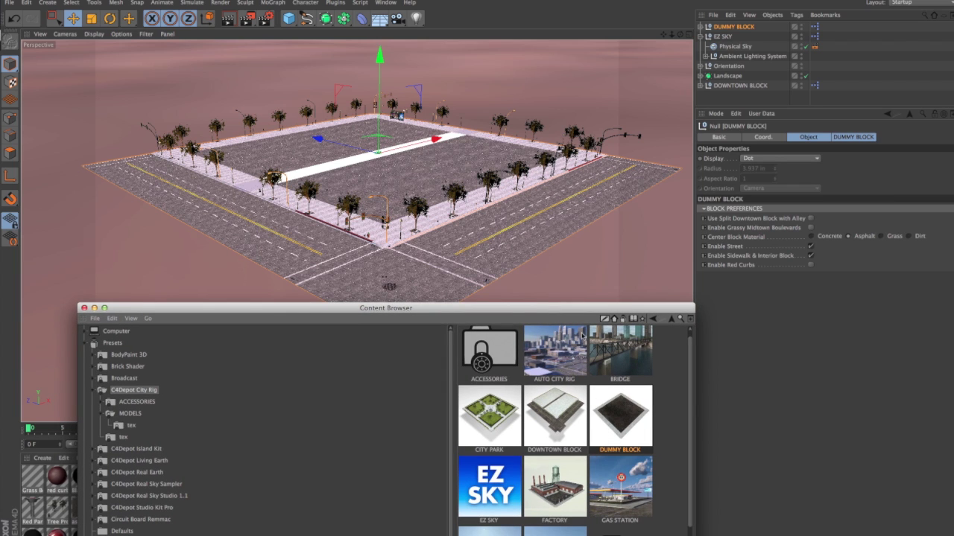
drag(576, 310, 586, 195)
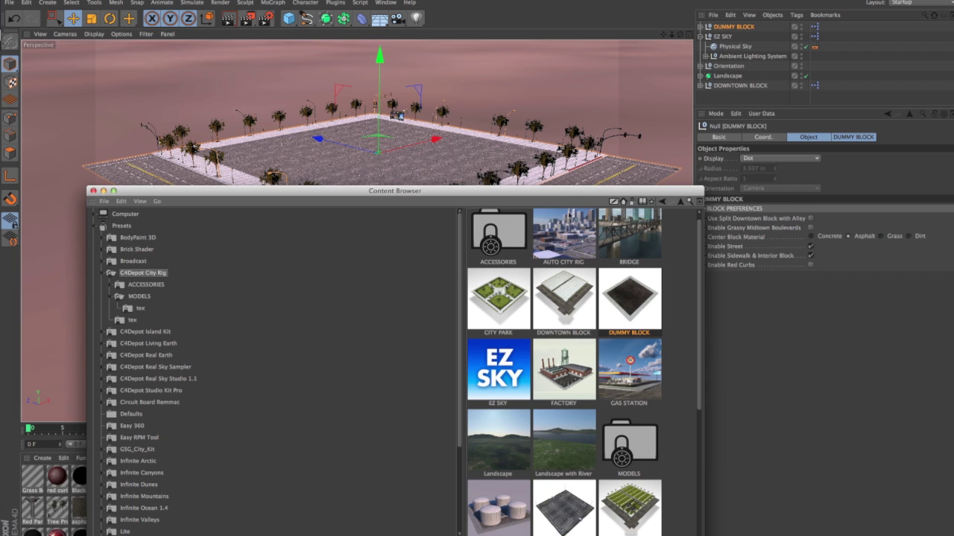
drag(569, 197, 559, 111)
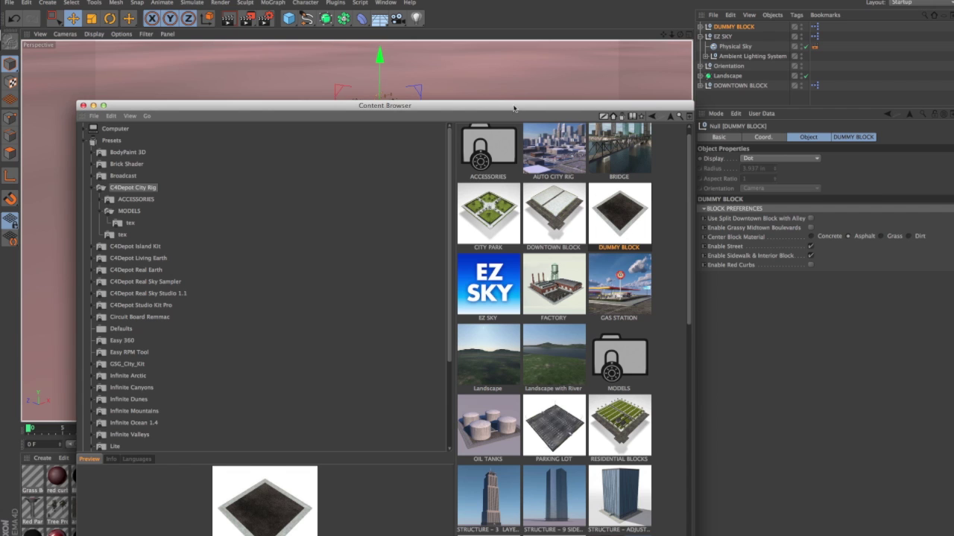
drag(498, 104, 495, 319)
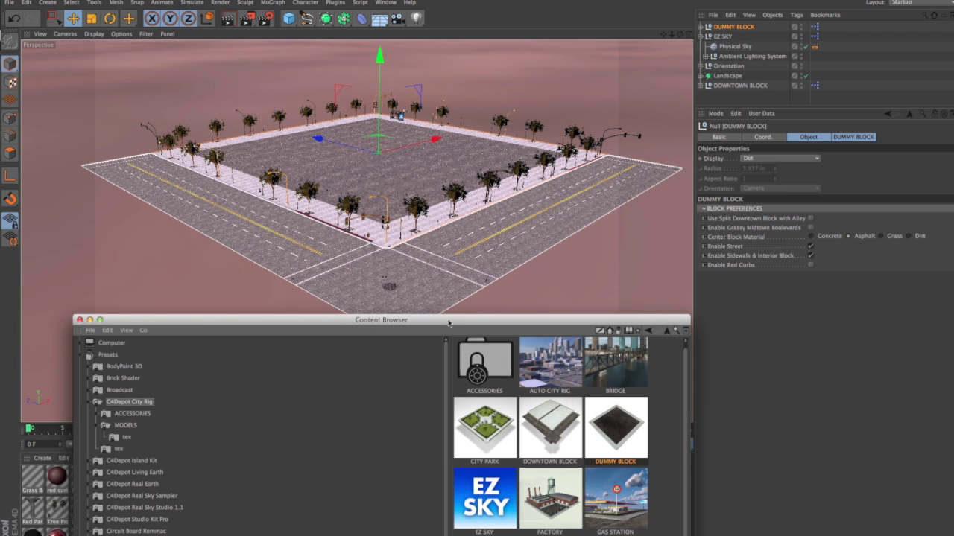
drag(212, 320, 207, 183)
Parent DUMMY BLOCK under an Asset Mover set to Full Increments, North-South 1, with Dirt centre material.
click(134, 279)
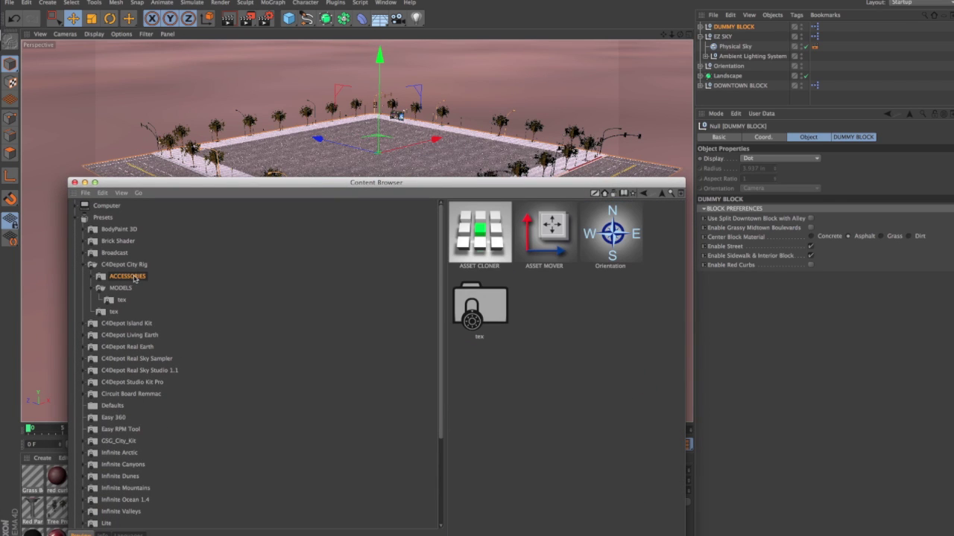
double_click(560, 223)
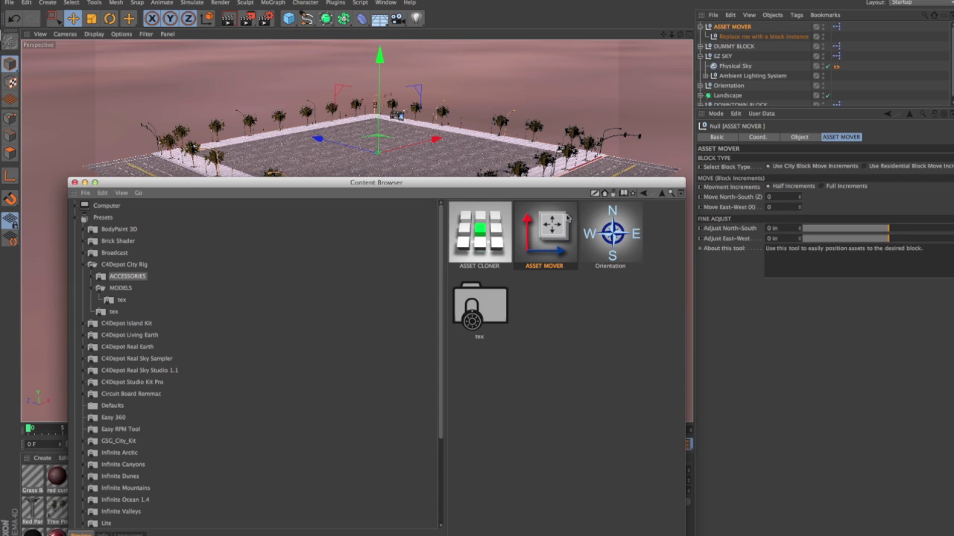
drag(592, 186, 524, 405)
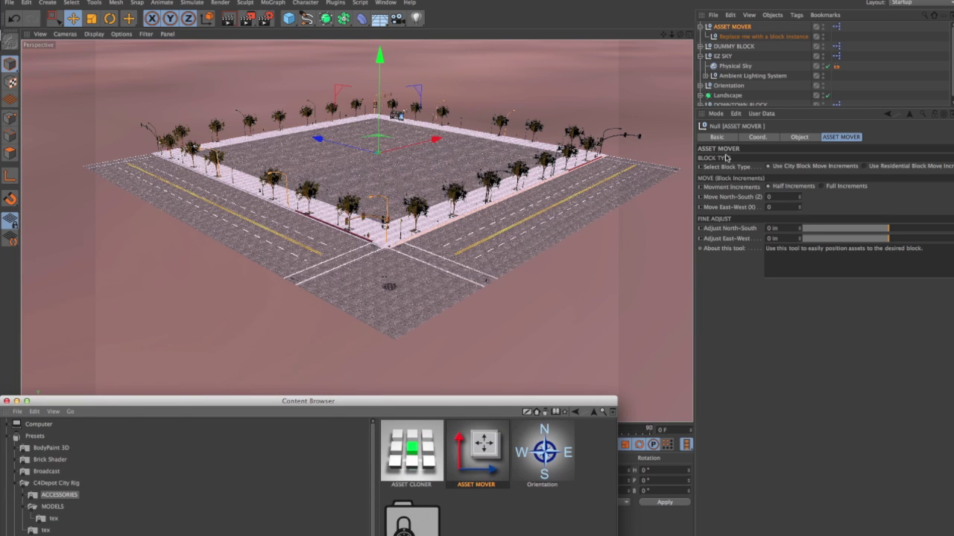
drag(734, 47, 733, 30)
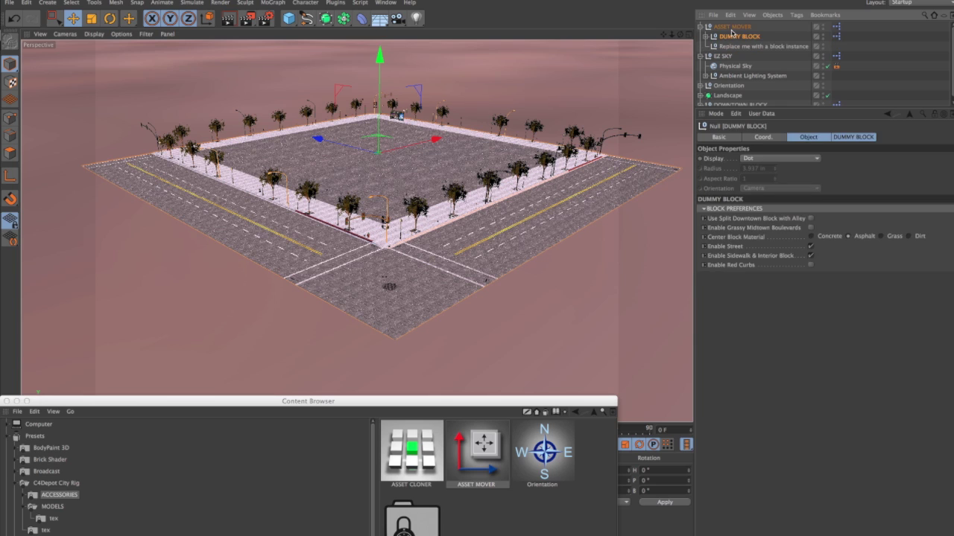
click(732, 28)
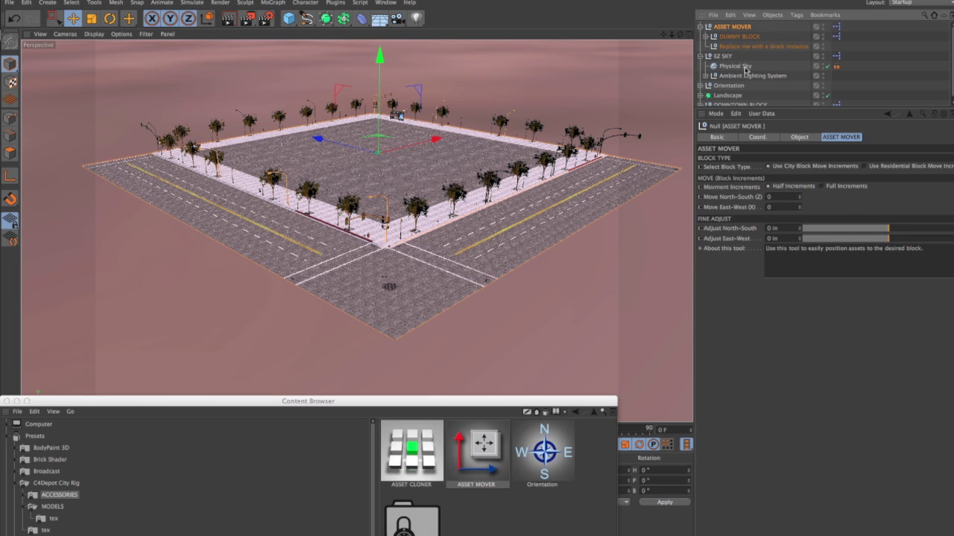
click(821, 187)
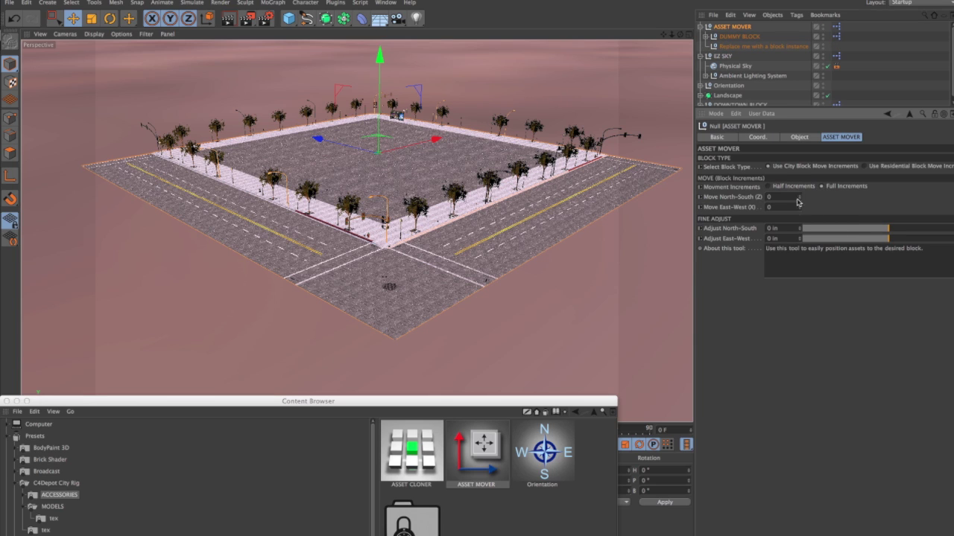
click(799, 194)
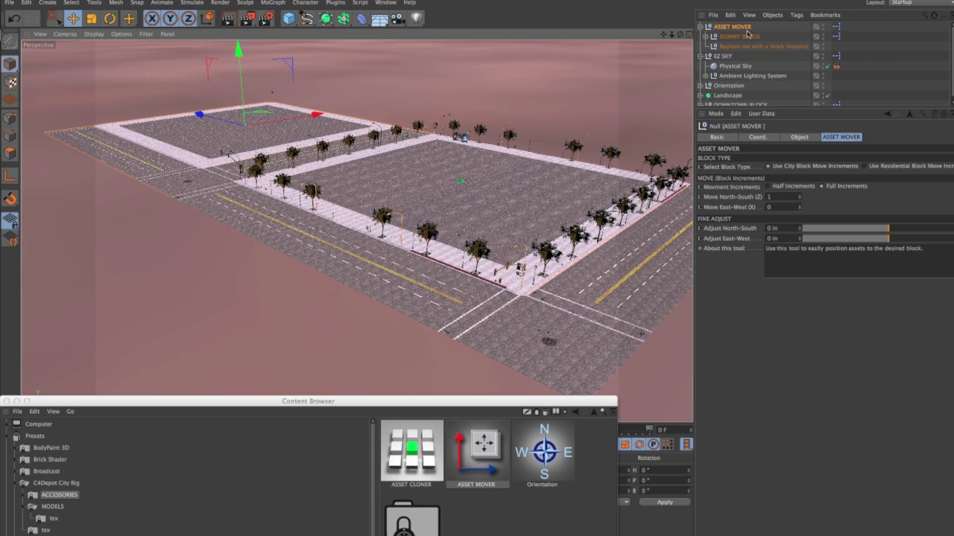
click(745, 37)
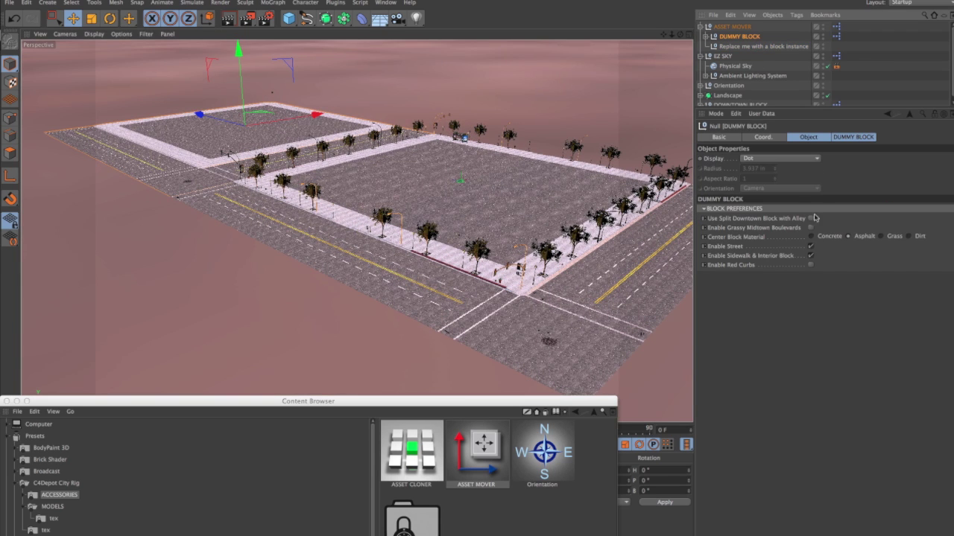
click(910, 236)
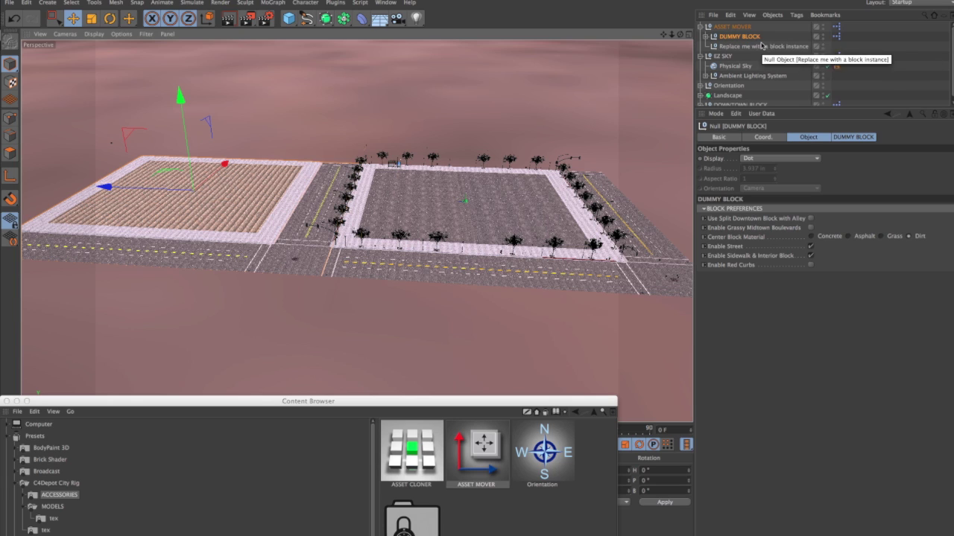
Set the Dummy Block's centre material back to Asphalt and hide DOWNTOWN BLOCK.
drag(769, 109, 772, 171)
click(736, 37)
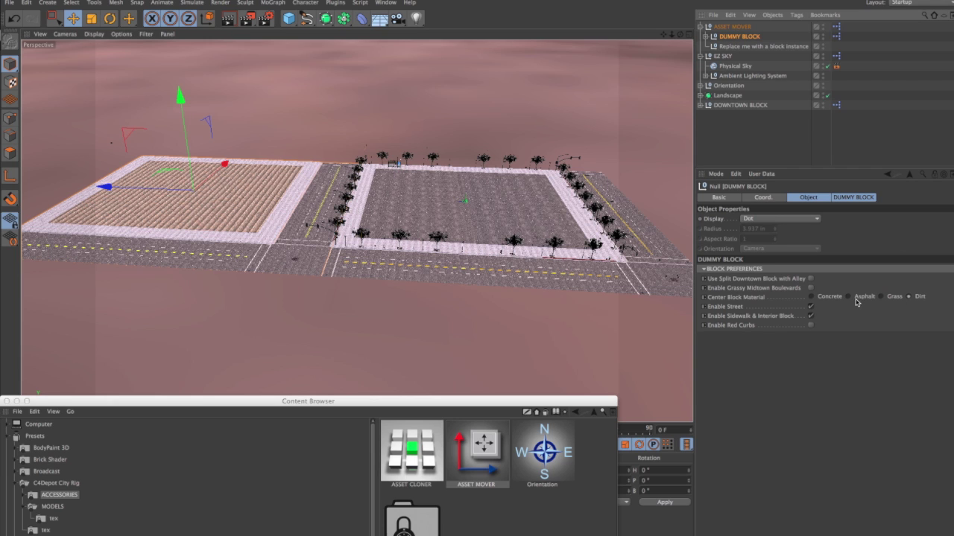
click(850, 297)
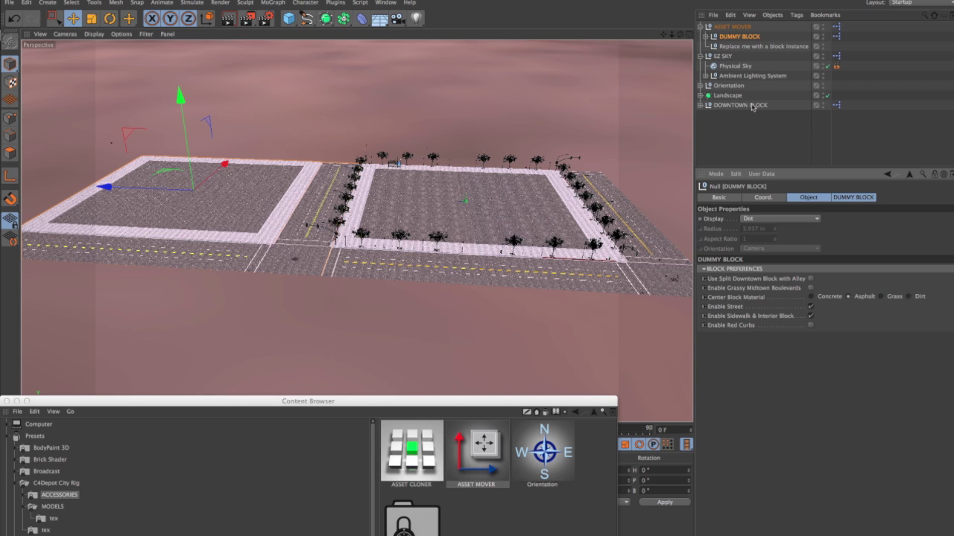
click(822, 105)
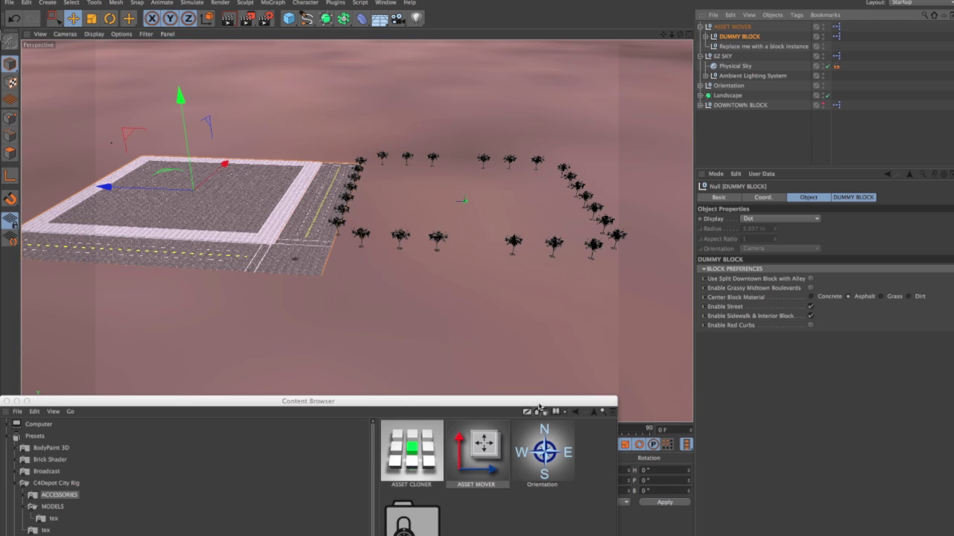
Add an ASSET CLONER and drop DUMMY BLOCK into it to form a 4×4 block grid.
drag(541, 403, 663, 215)
double_click(540, 268)
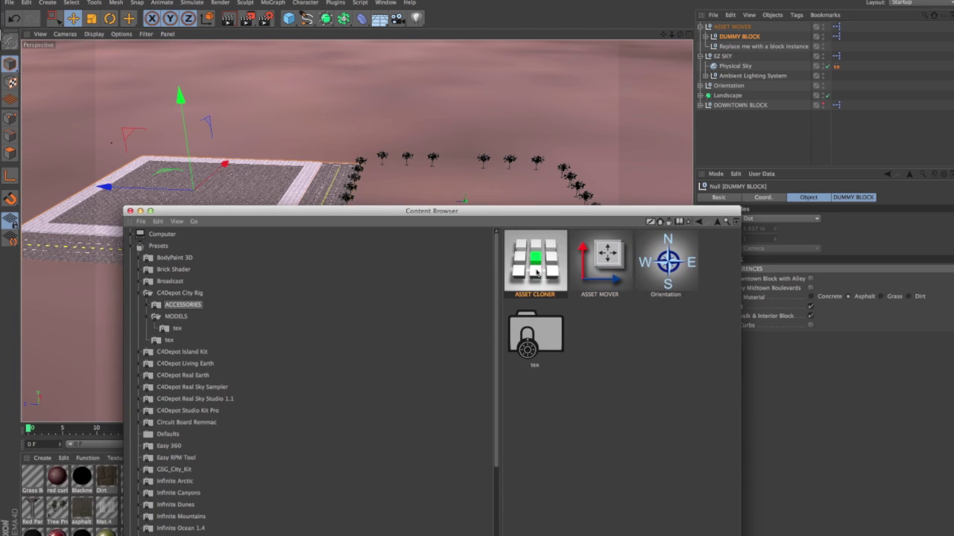
drag(657, 213, 568, 363)
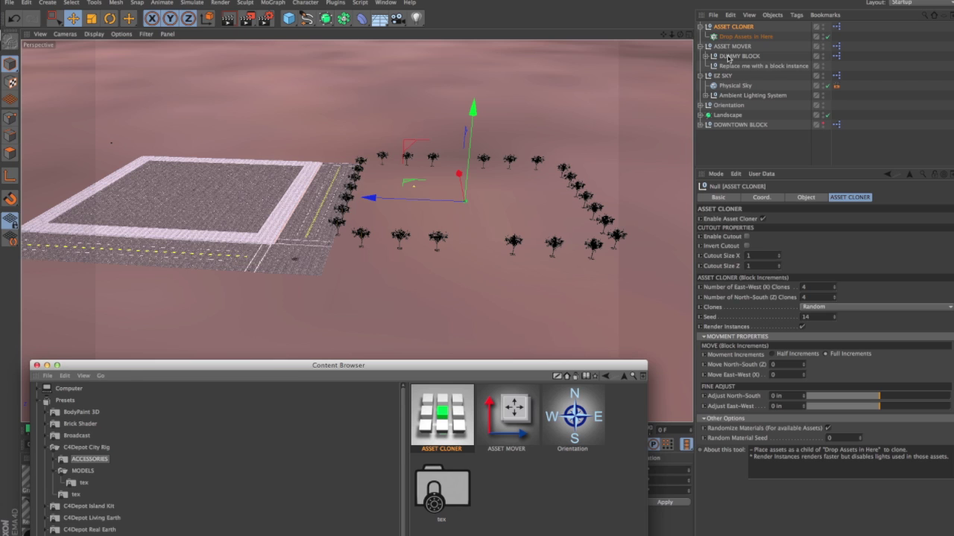
drag(729, 59, 730, 39)
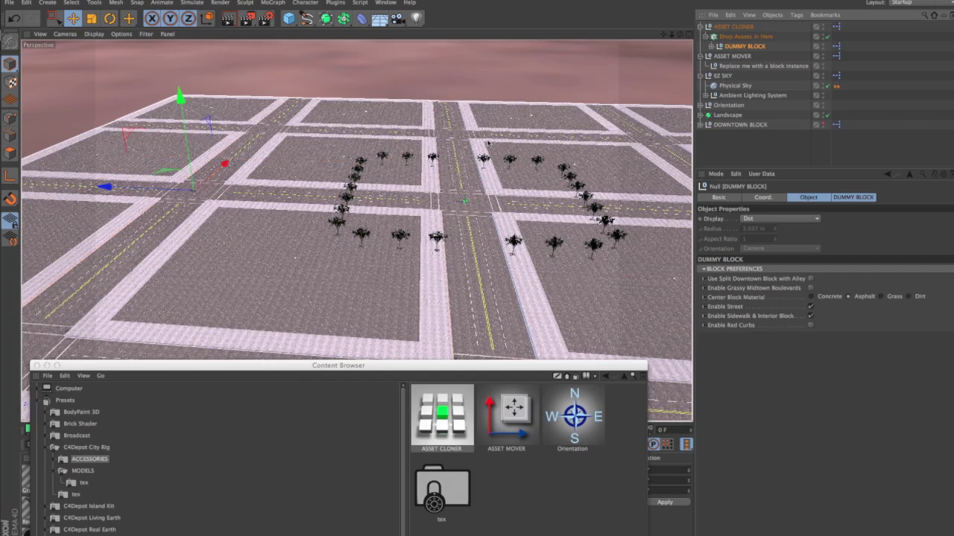
scroll(488, 141, down, 8)
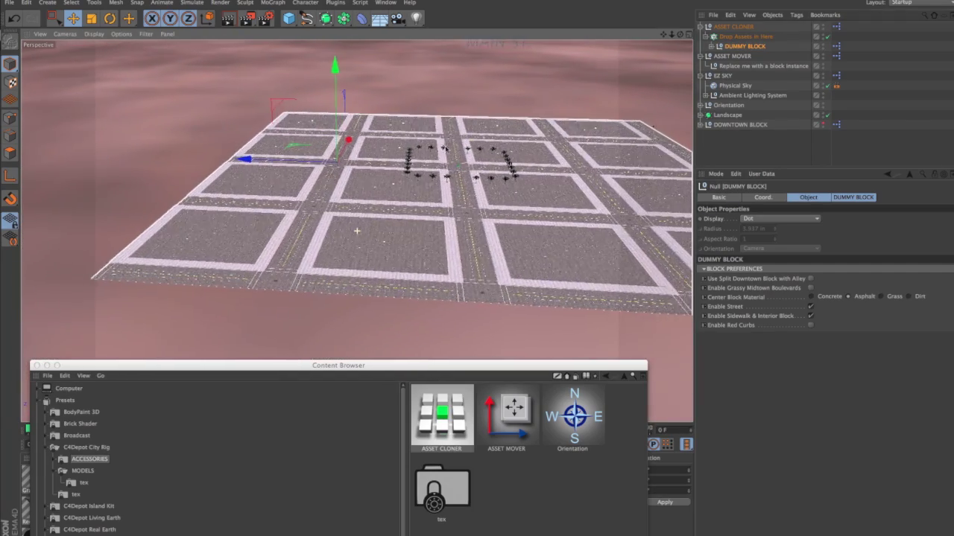
alt+drag(357, 231, 507, 198)
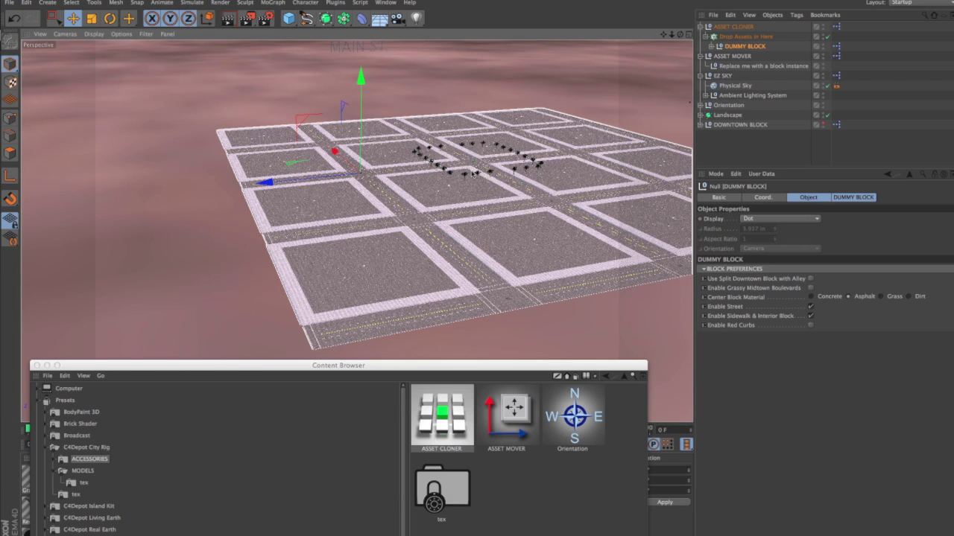
alt+drag(533, 171, 465, 172)
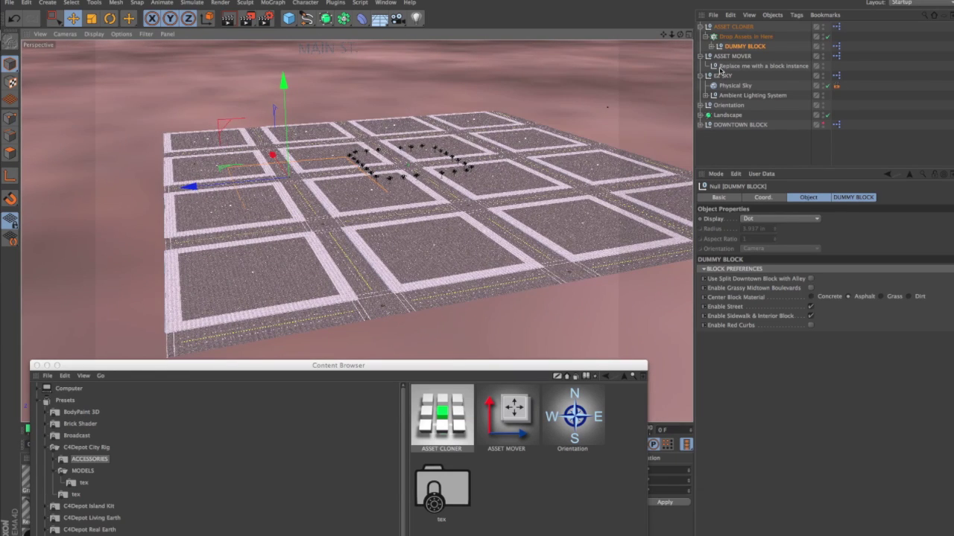
Enable the Asset Cloner's cutout and set Cutout Size X and Z to 2.
click(737, 27)
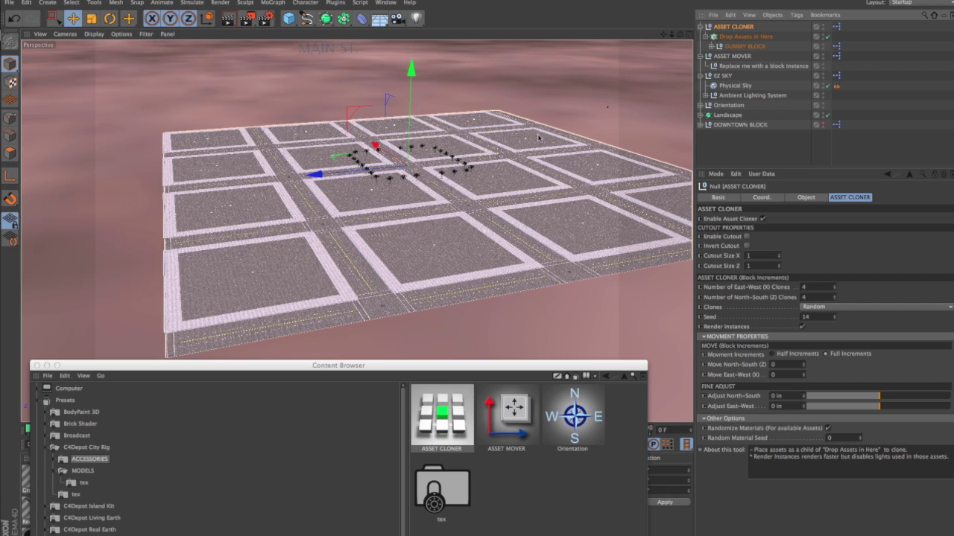
click(746, 237)
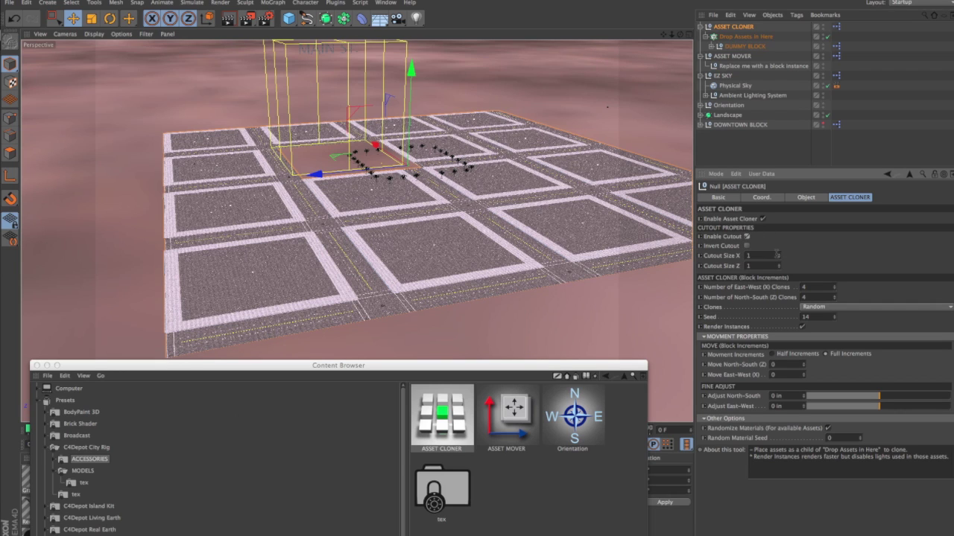
click(780, 255)
click(780, 265)
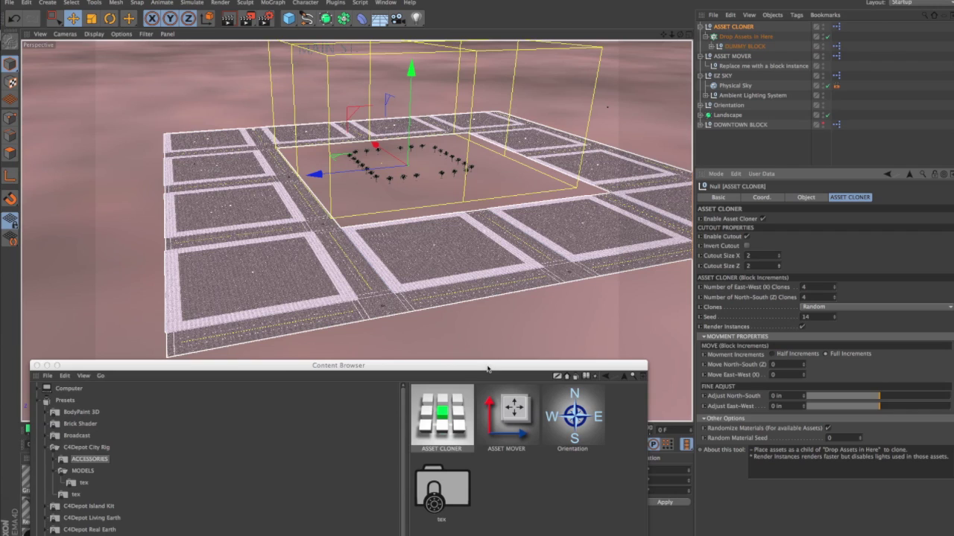
drag(488, 369, 479, 339)
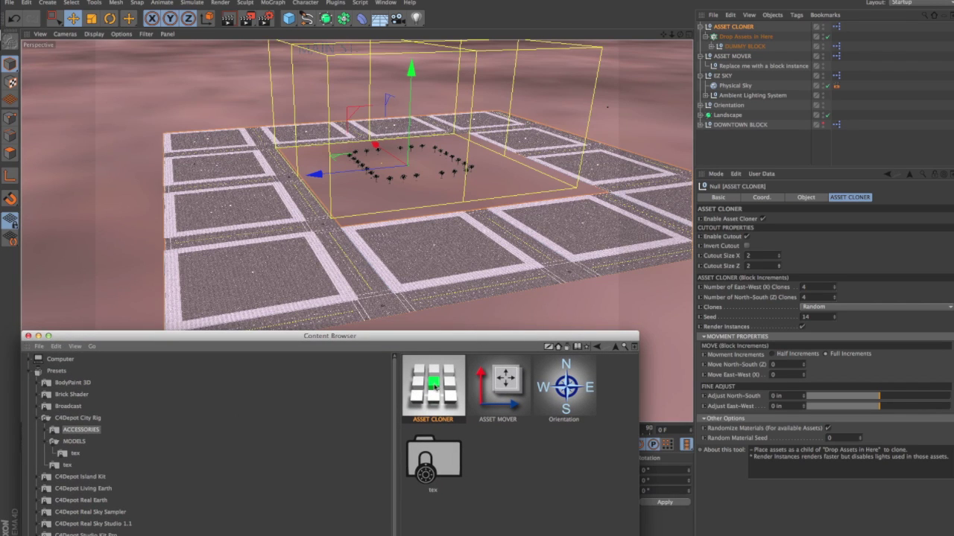
Add a second Asset Cloner and nest the unhidden Downtown Block inside it.
double_click(435, 387)
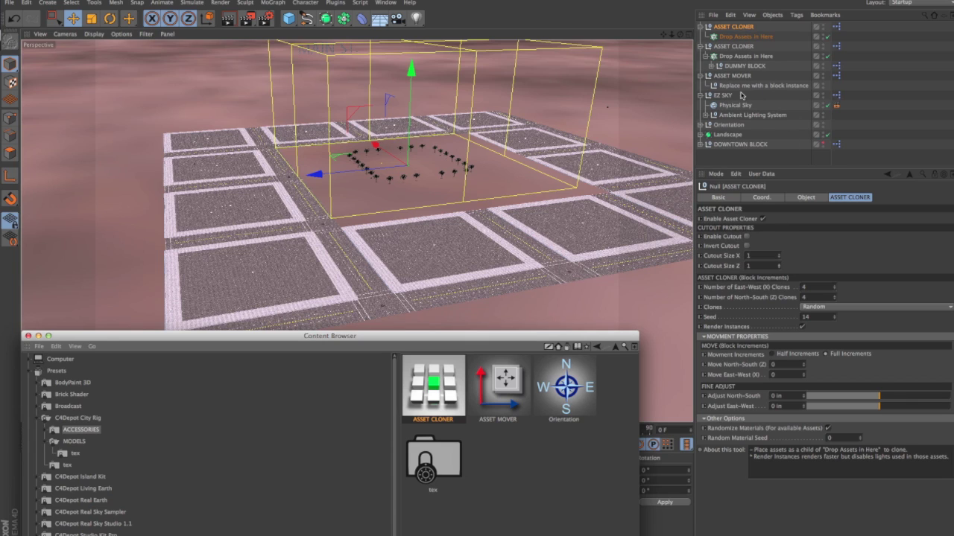
click(818, 145)
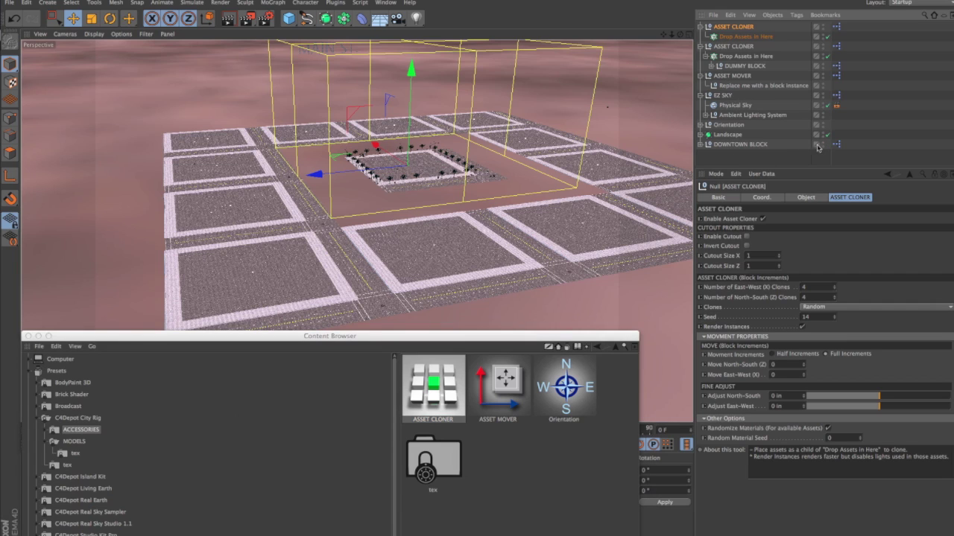
click(741, 145)
drag(743, 147, 736, 39)
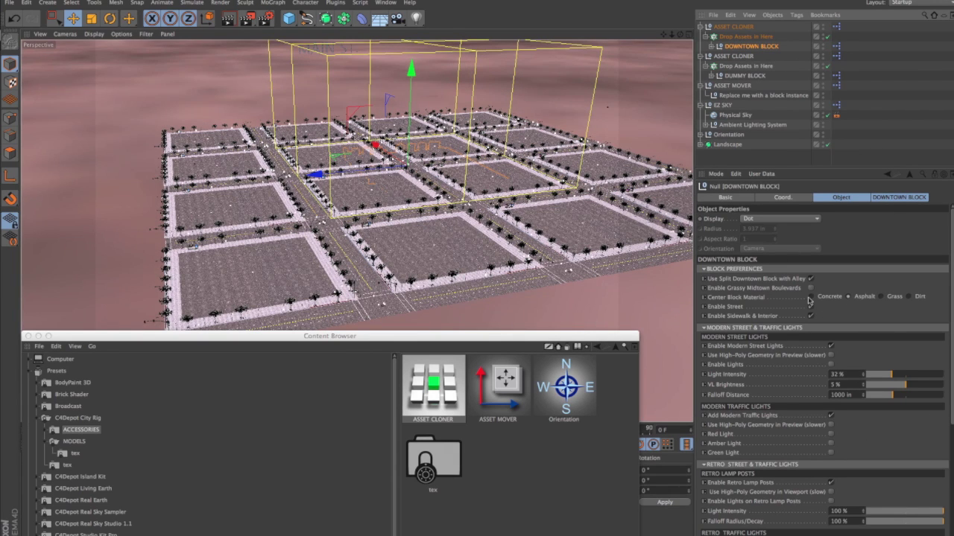
click(734, 27)
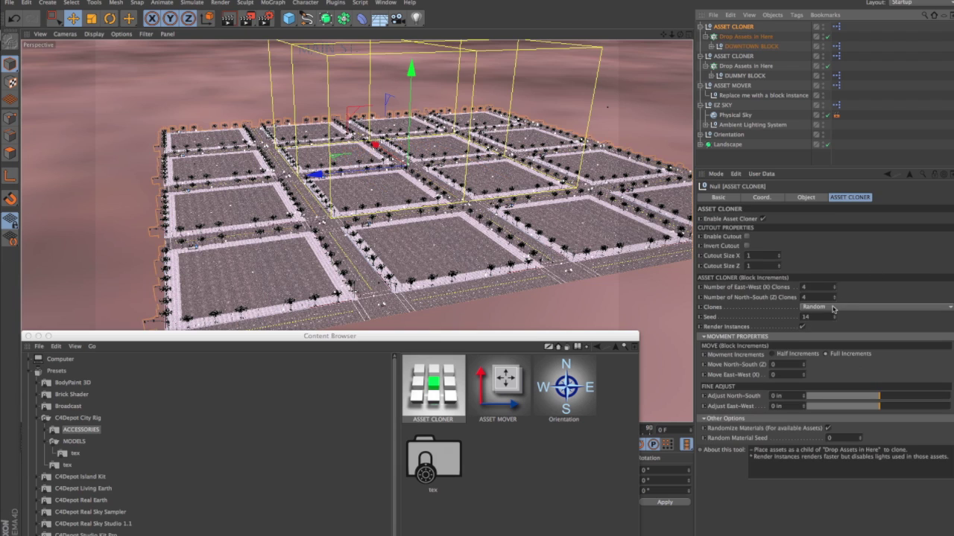
Set the new cloner to 2×2 clones and zoom to inspect the downtown blocks.
click(834, 300)
click(835, 300)
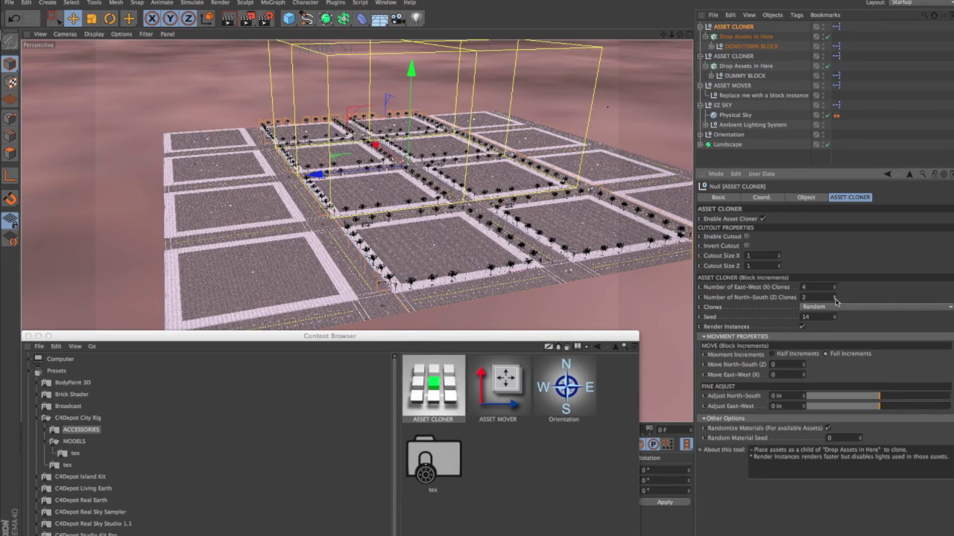
click(834, 290)
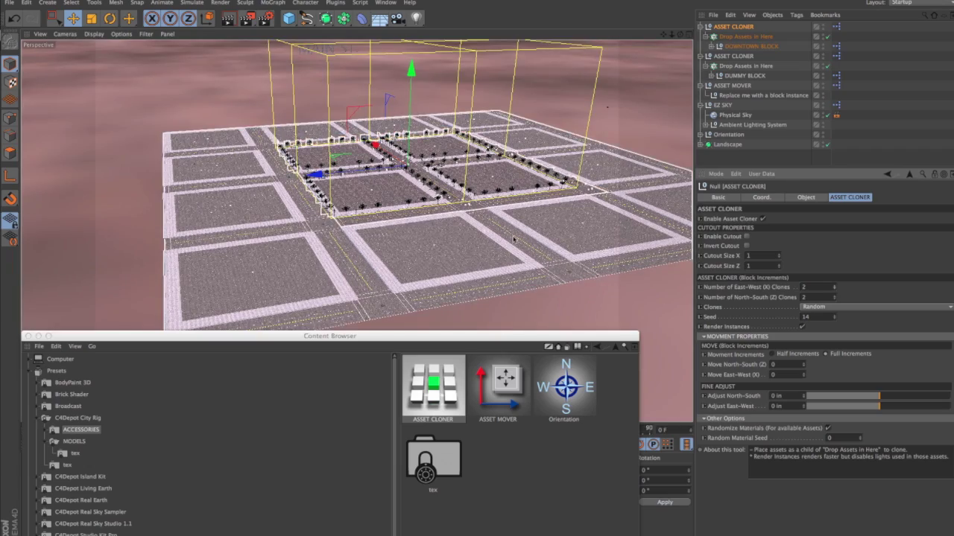
scroll(375, 190, up, 5)
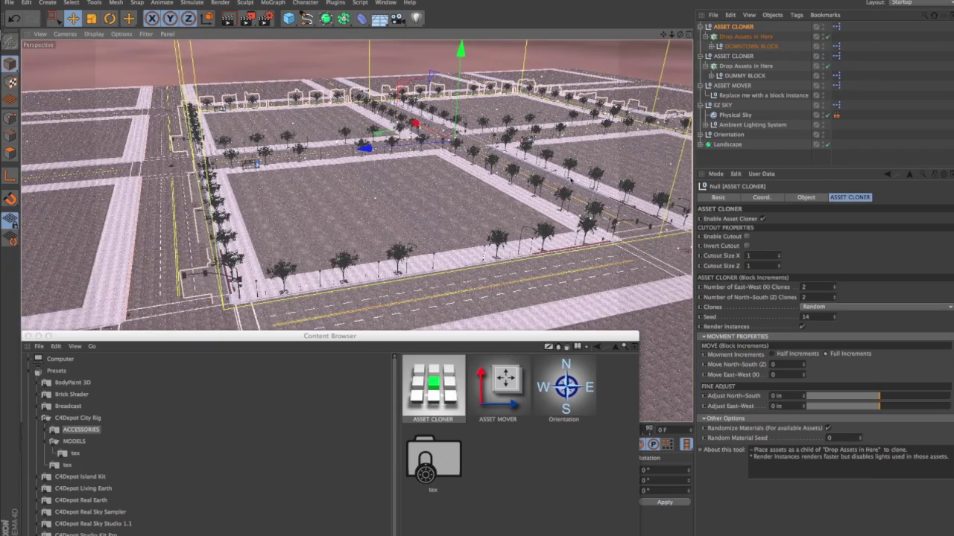
scroll(477, 267, down, 5)
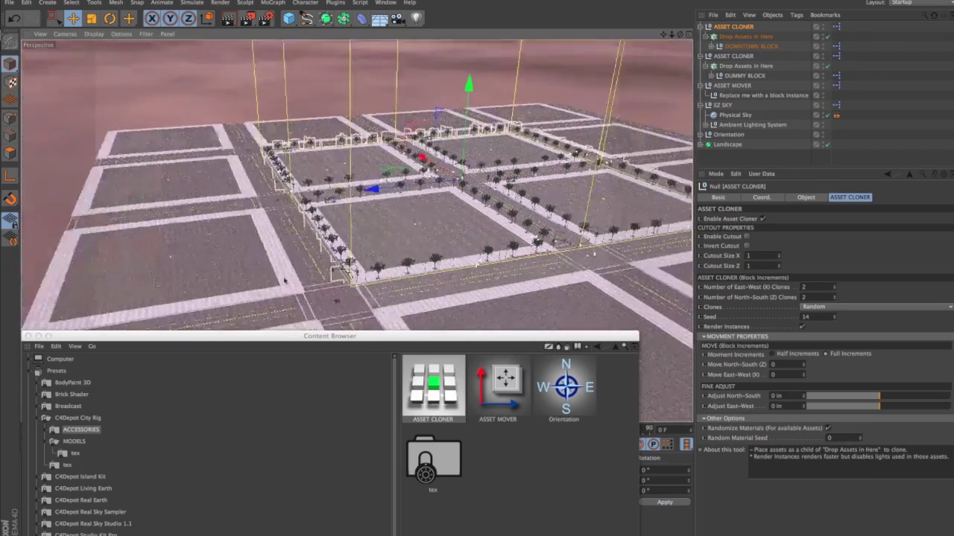
scroll(272, 194, up, 3)
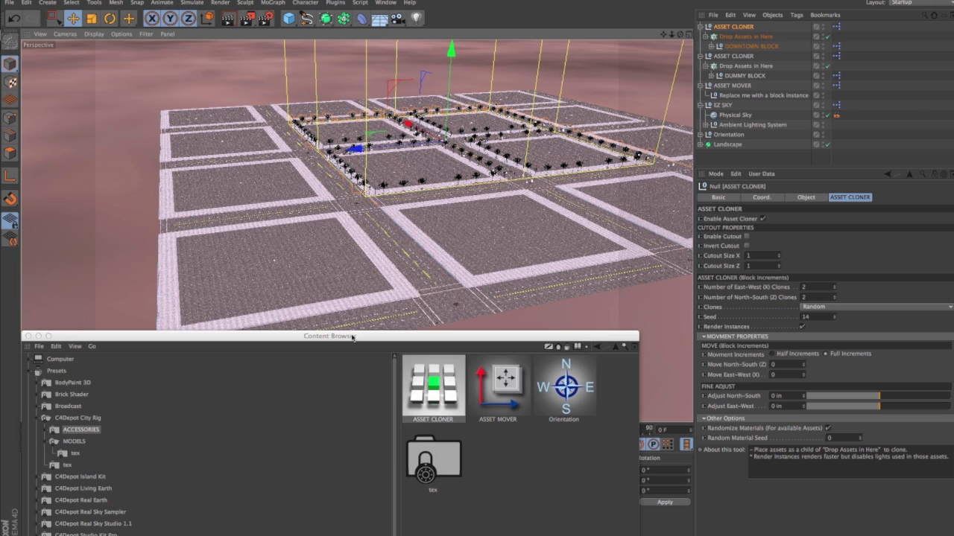
From the C4Depot City Rig collection, add the Warehouse Block asset to the scene.
drag(352, 336, 482, 348)
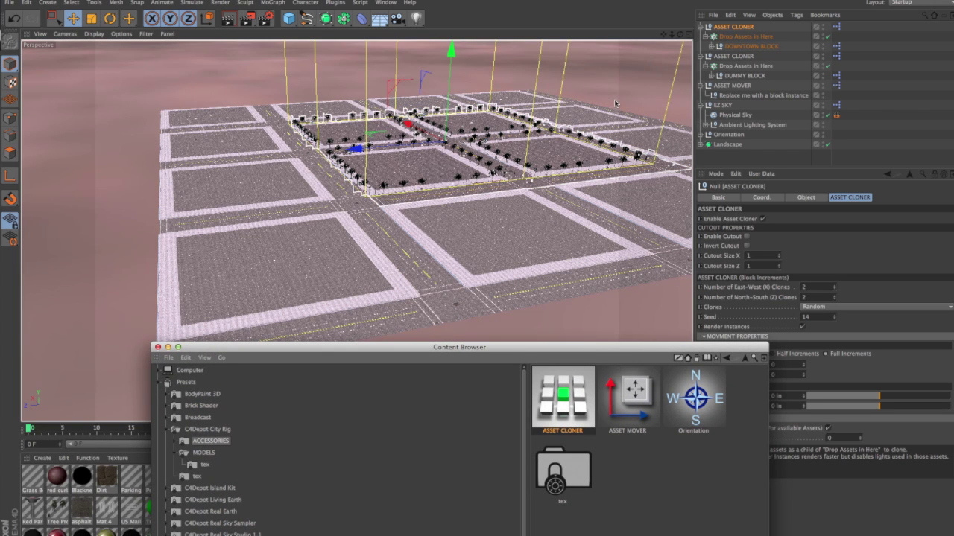
drag(600, 345, 570, 102)
click(178, 190)
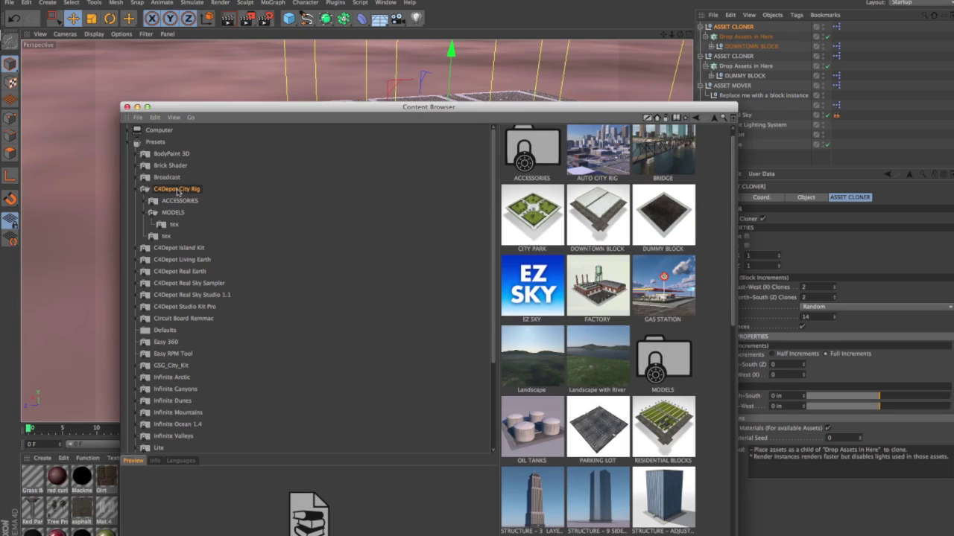
scroll(582, 389, down, 15)
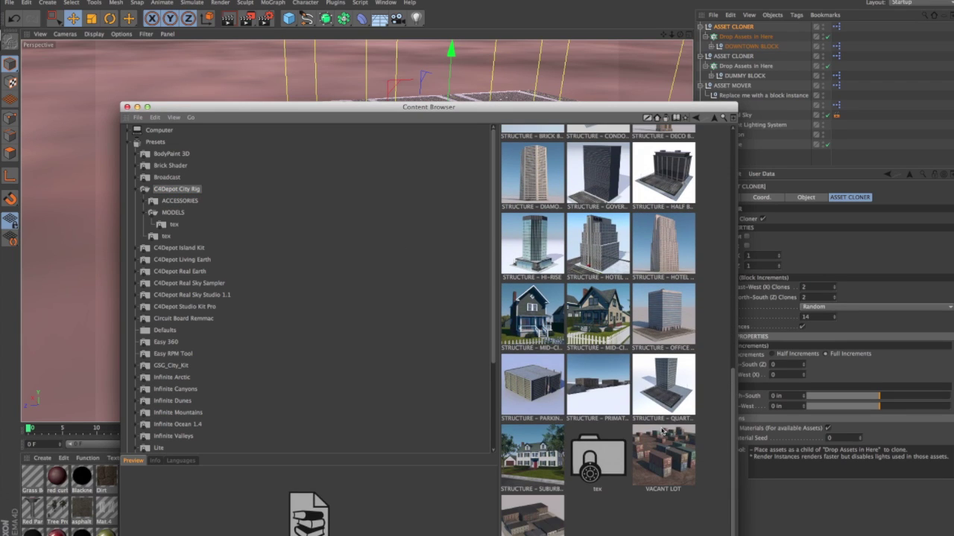
double_click(527, 529)
Move the Content Browser down and enlarge the Object Manager to reveal the city.
drag(696, 108, 500, 225)
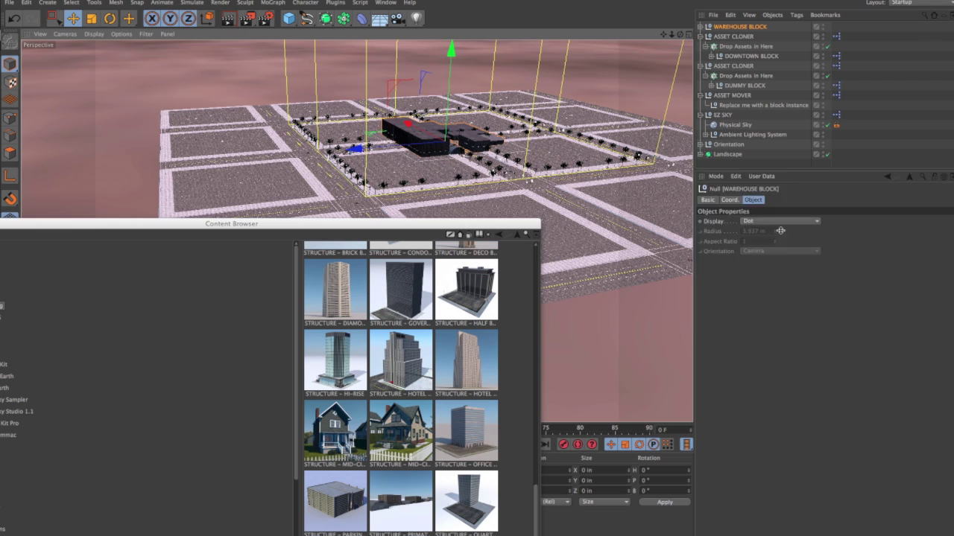
drag(777, 167, 788, 288)
drag(499, 224, 590, 347)
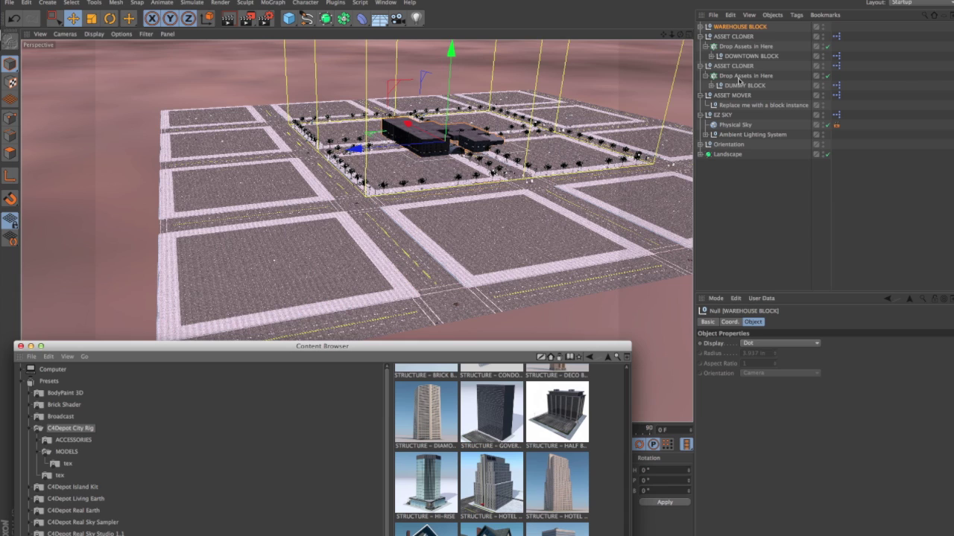
Duplicate the Asset Cloner, delete its Dummy Block, and make Warehouse Block its asset.
ctrl+drag(733, 68, 736, 172)
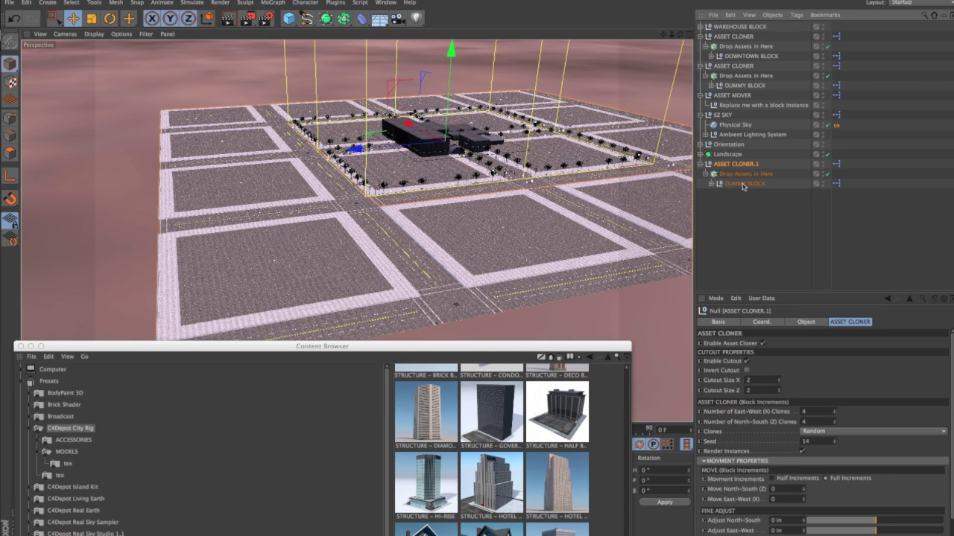
click(742, 184)
key(Delete)
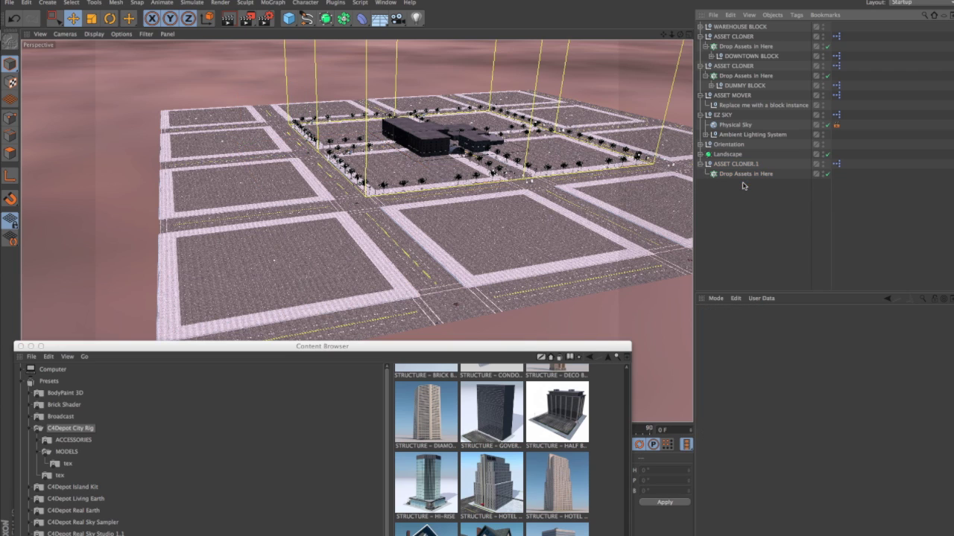
drag(741, 29, 752, 173)
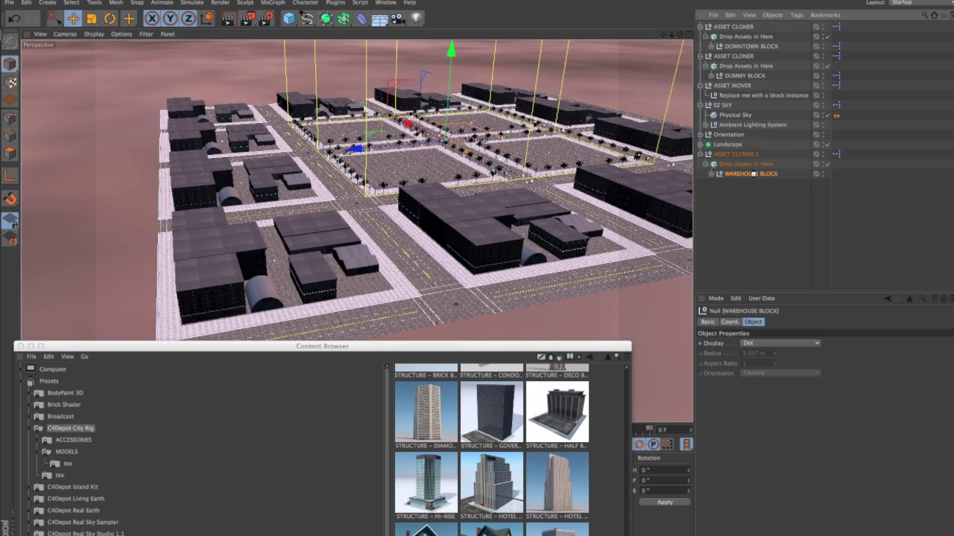
drag(527, 348, 543, 47)
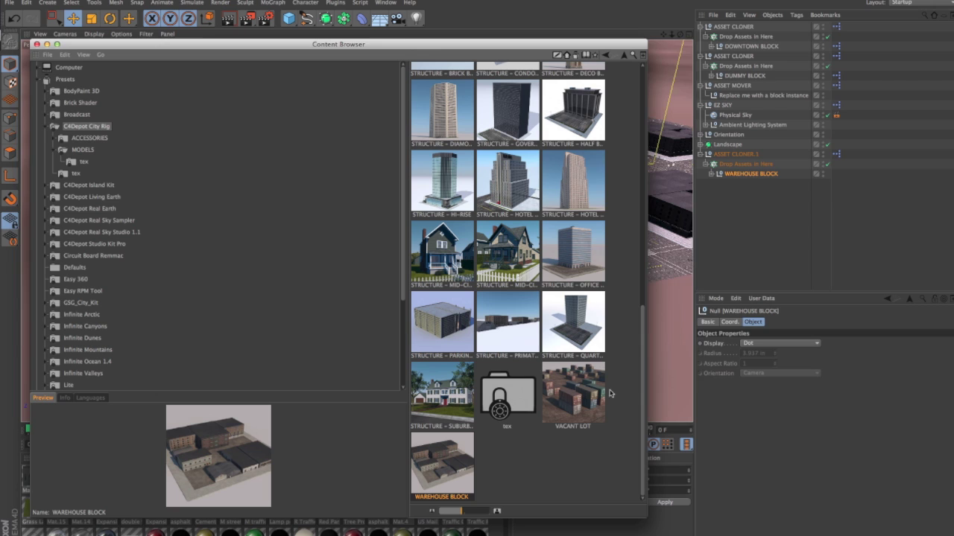
Add the Vacant Lot asset and drop it into Asset Cloner.1's assets.
double_click(580, 400)
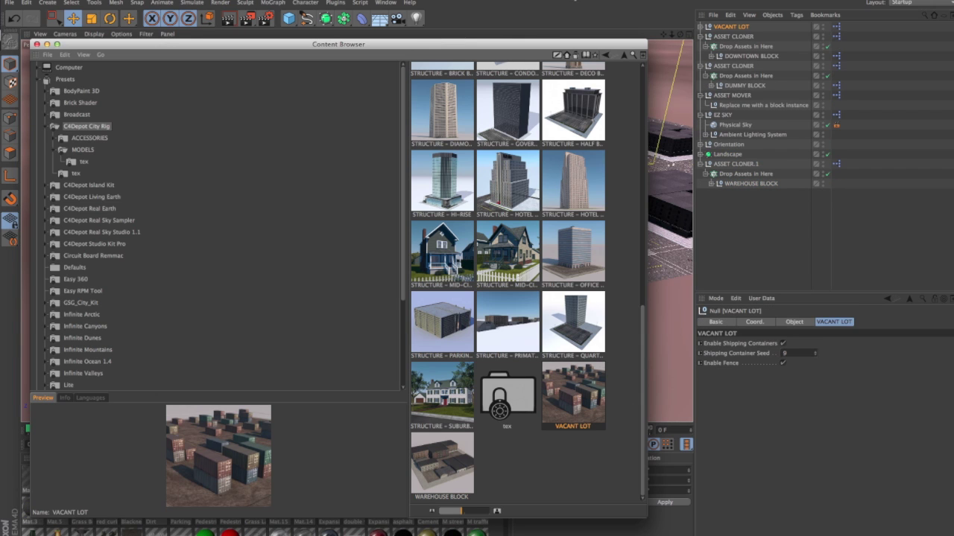
drag(587, 45, 549, 376)
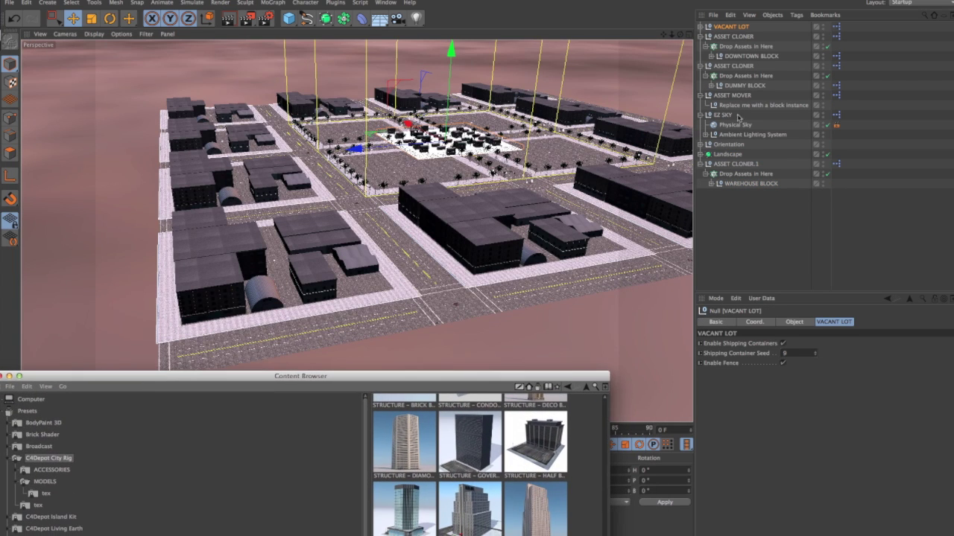
click(732, 27)
drag(731, 27, 738, 177)
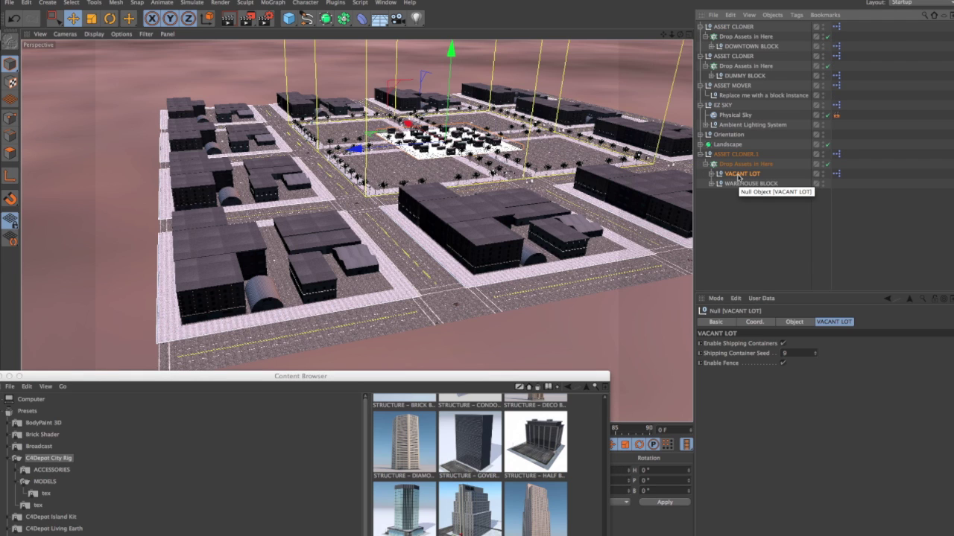
Add the Oil Tanks asset from the City Rig library to the scene.
drag(492, 377, 530, 59)
scroll(461, 369, up, 5)
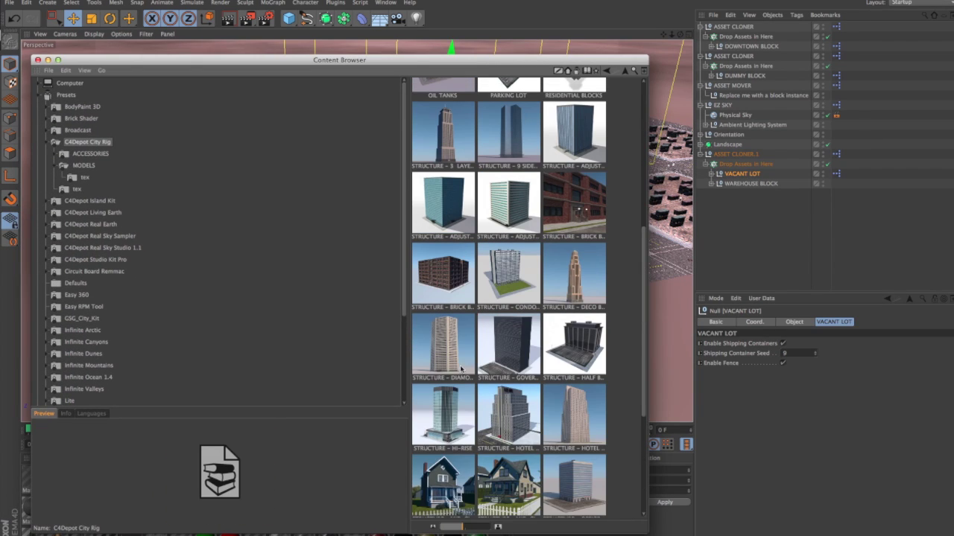
scroll(461, 369, up, 3)
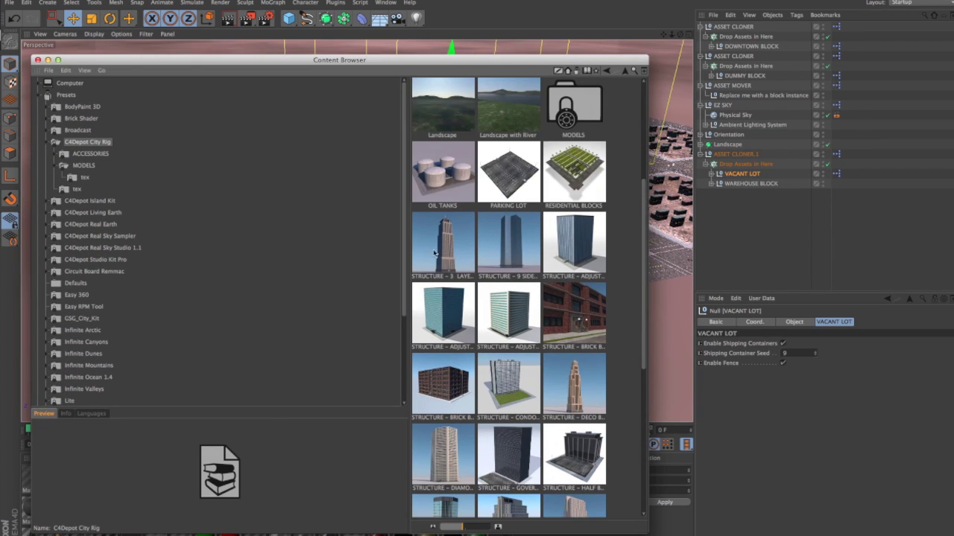
double_click(446, 180)
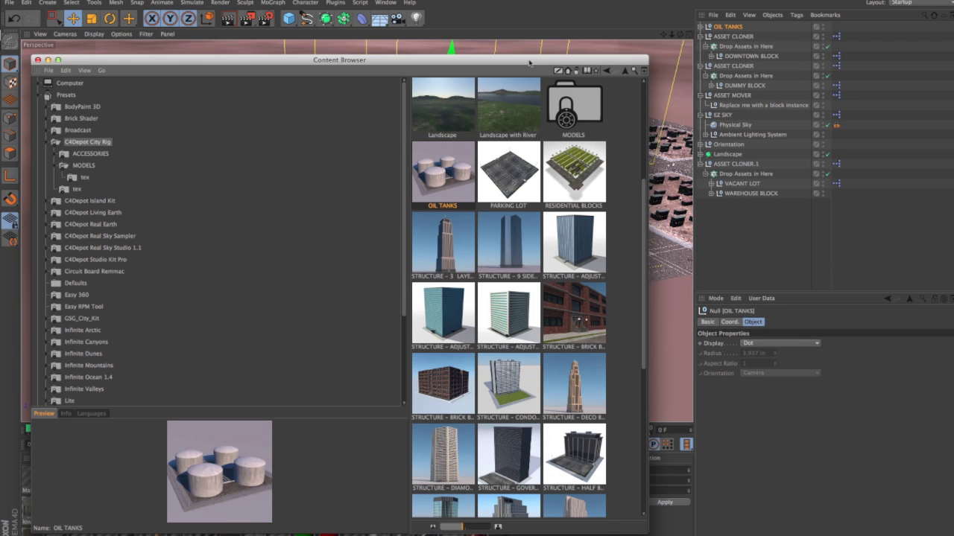
drag(529, 61, 507, 101)
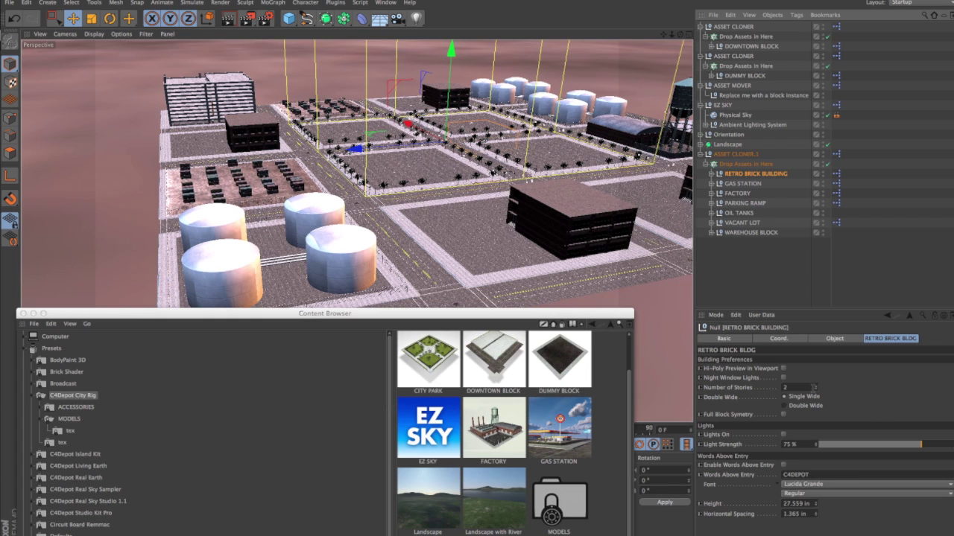
Set Retro Brick Building to 1 story, Double Wide, with Full Block Symmetry checked.
click(815, 390)
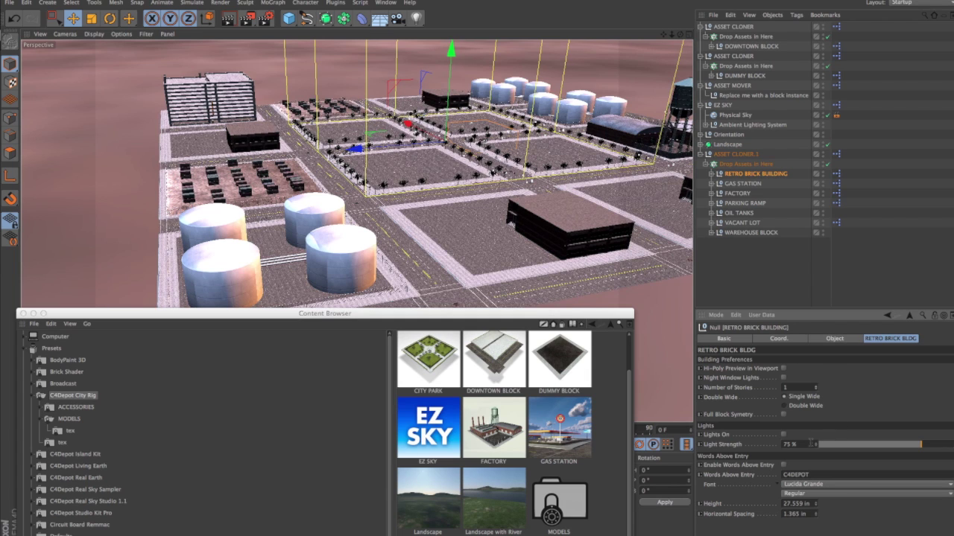
click(784, 406)
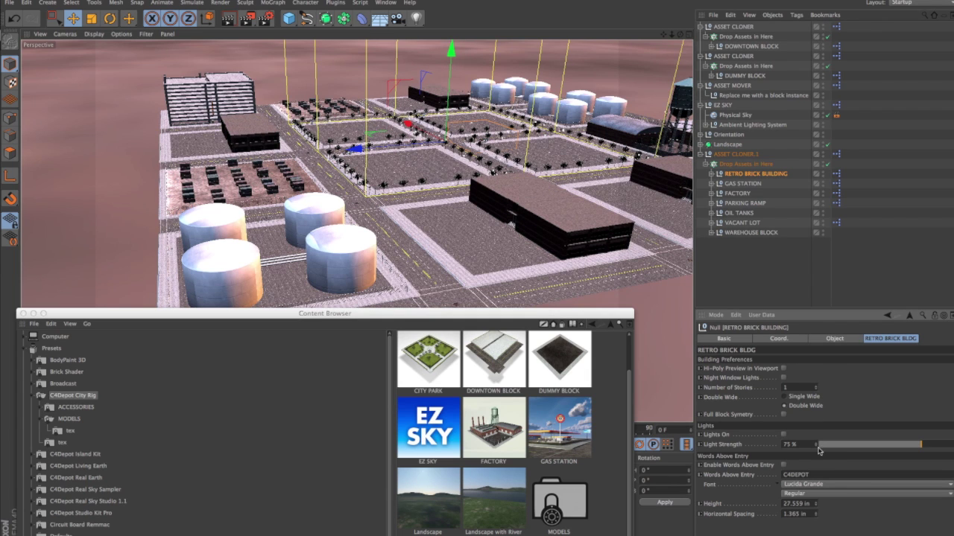
click(783, 415)
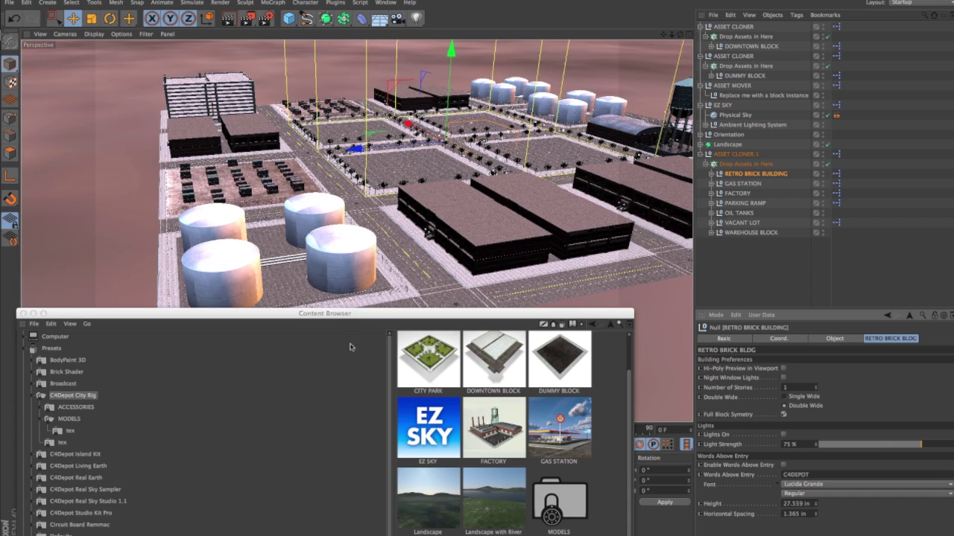
Switch the viewport to lines (wireframe) display and pan around the city.
drag(378, 317, 390, 393)
alt+middle_drag(488, 69, 421, 112)
key(n)
key(g)
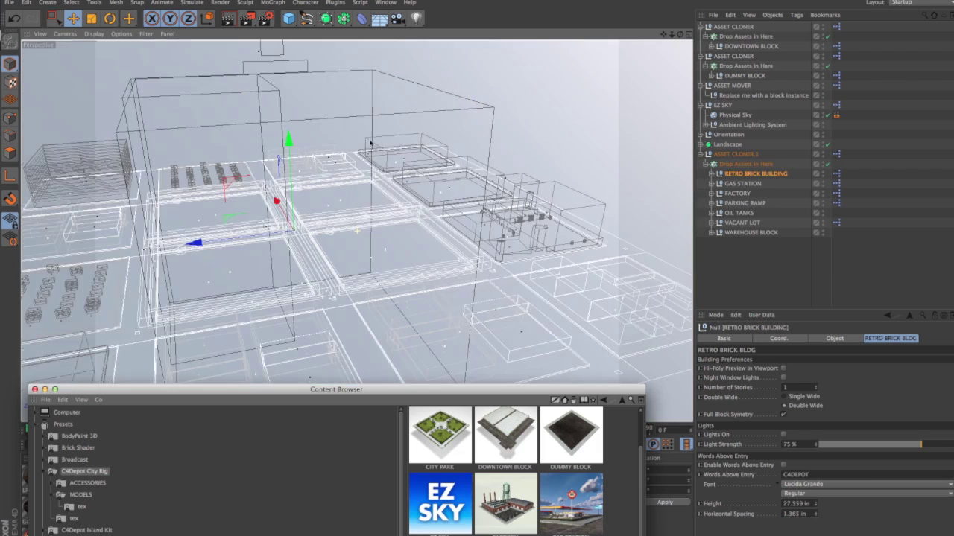
alt+drag(421, 112, 387, 123)
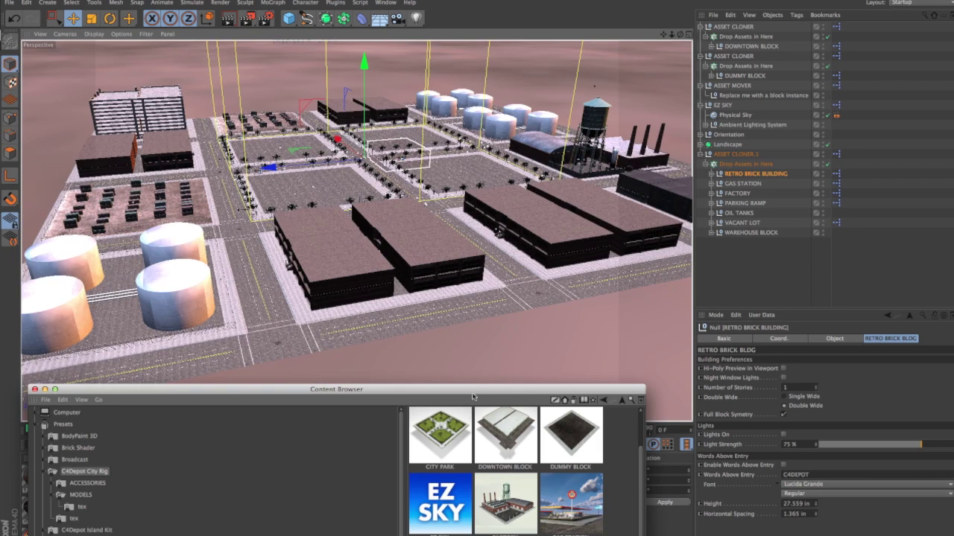
Add the Deco Building asset and nest it under the Asset Mover.
mouse_move(474, 391)
mouse_down()
mouse_move(519, 221)
mouse_move(487, 137)
mouse_move(479, 21)
mouse_up()
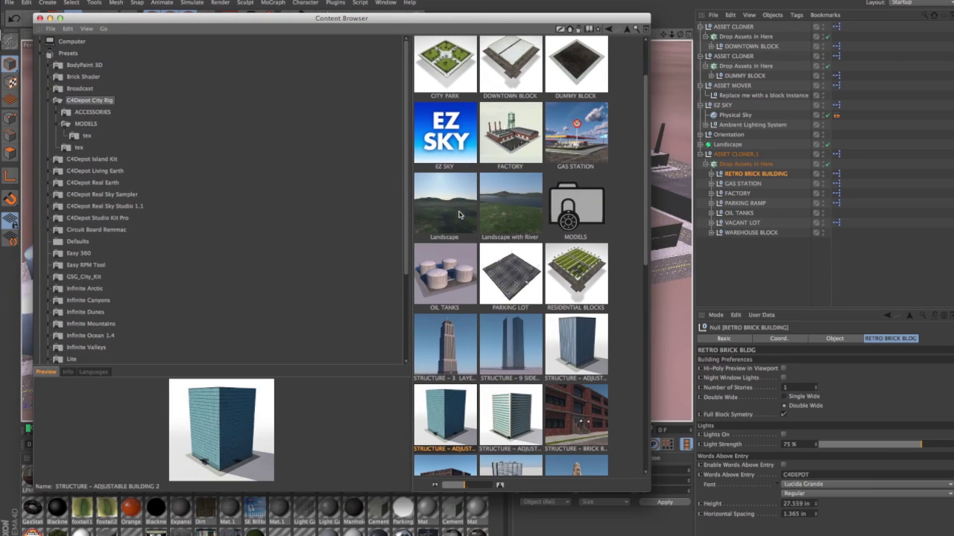
scroll(594, 357, down, 5)
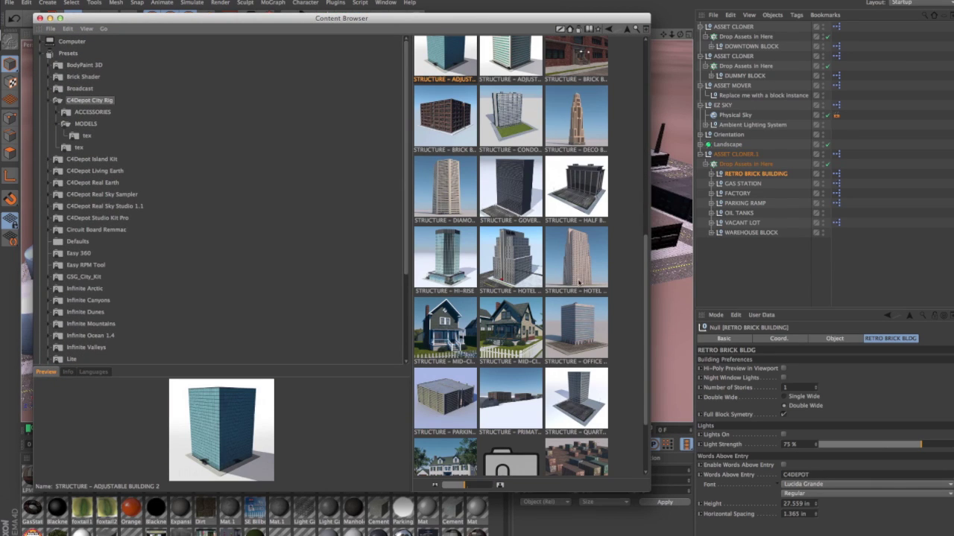
double_click(576, 112)
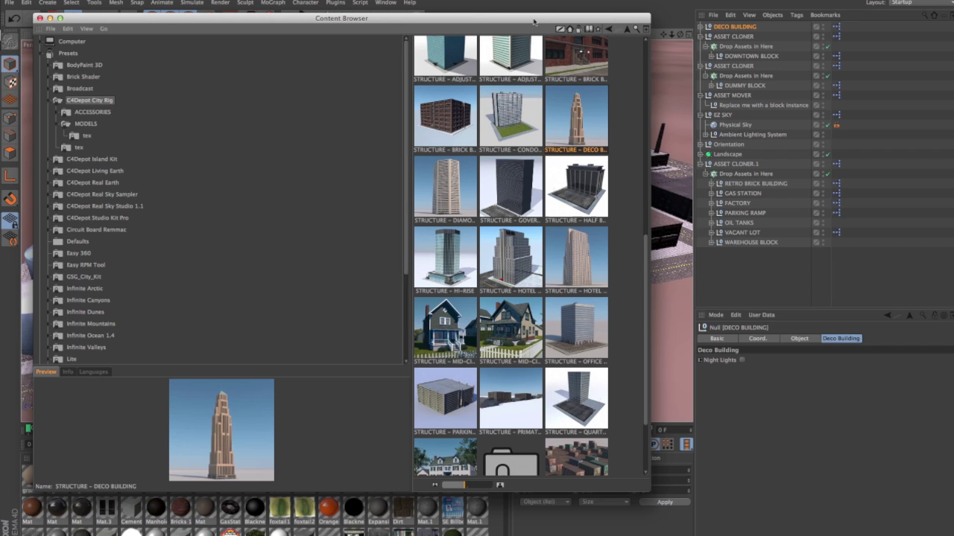
drag(535, 18, 551, 380)
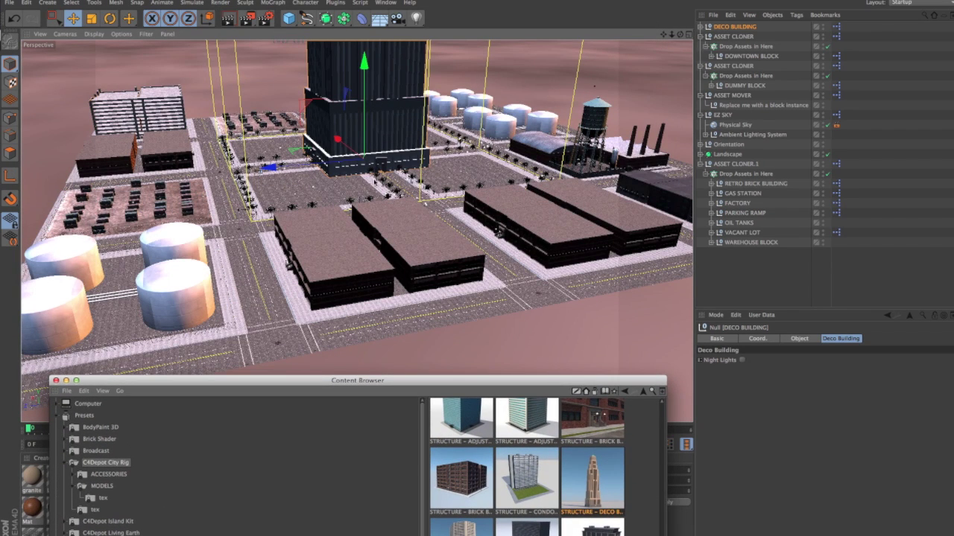
scroll(362, 186, down, 5)
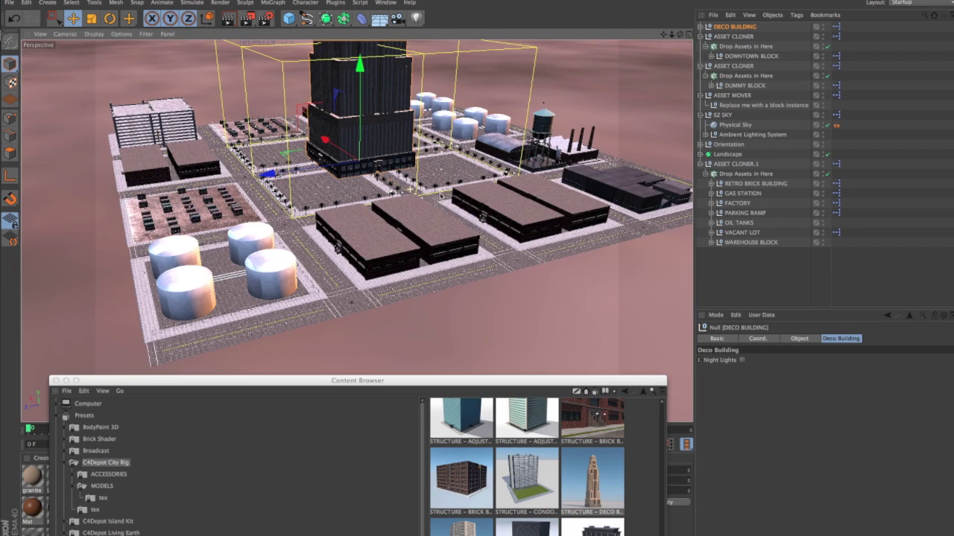
alt+drag(457, 196, 560, 177)
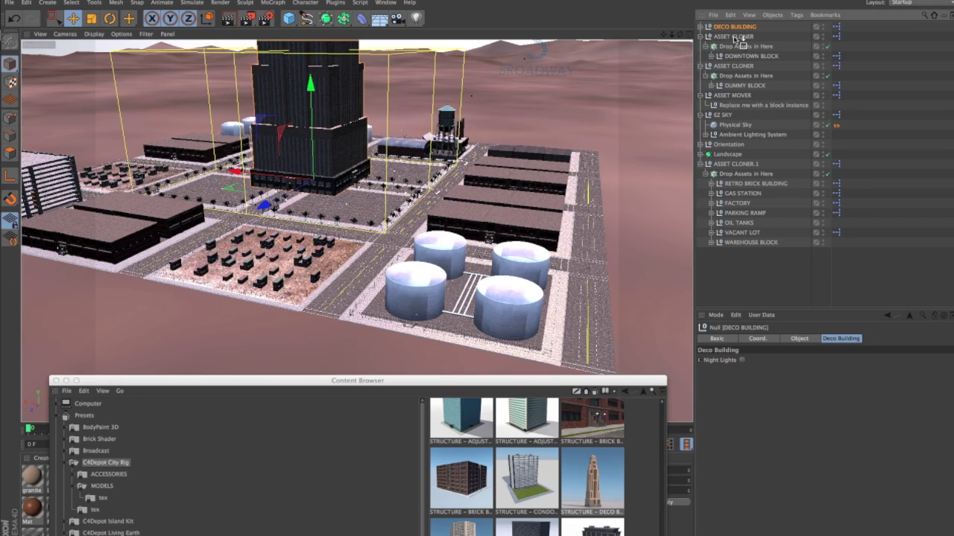
drag(734, 38, 735, 39)
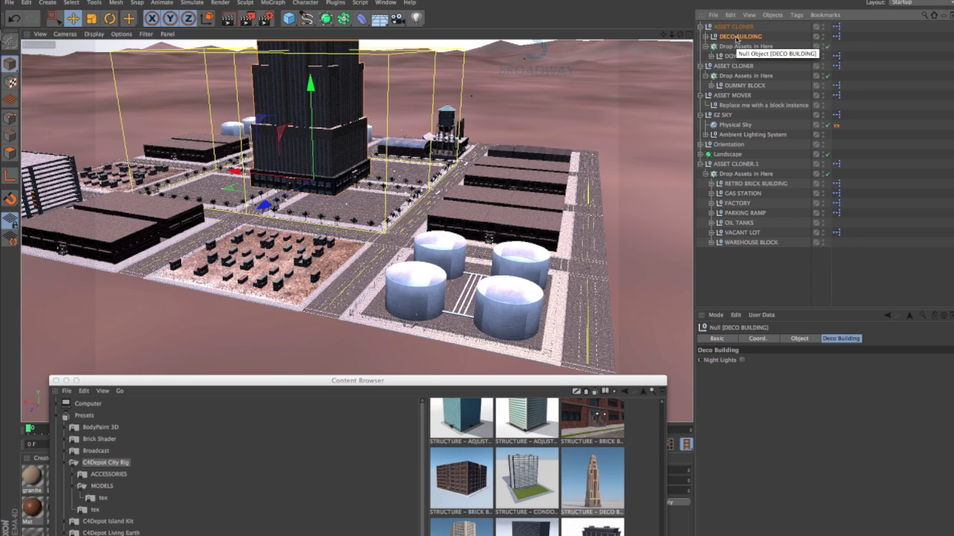
drag(735, 36, 743, 98)
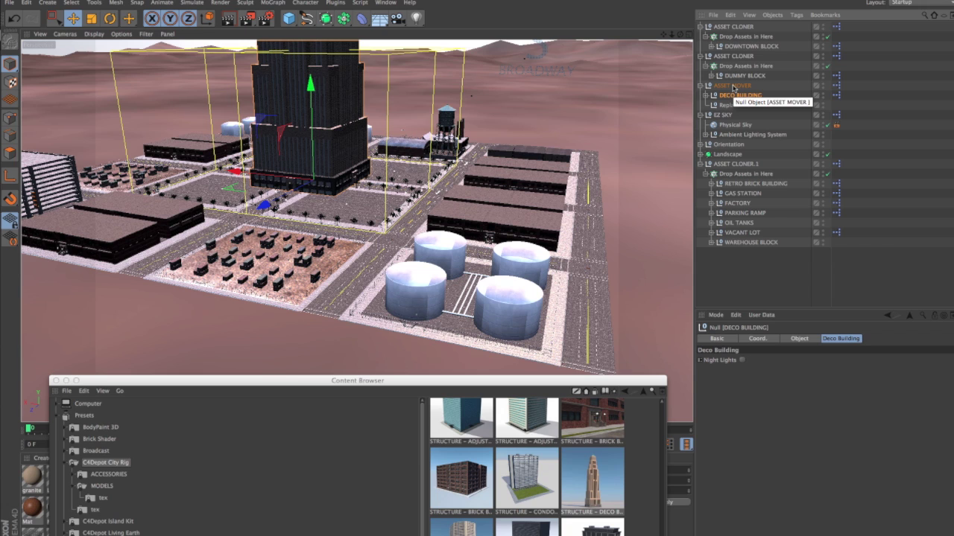
Set the Asset Mover's Move North-South and East-West to 1 with Half Increments.
click(733, 86)
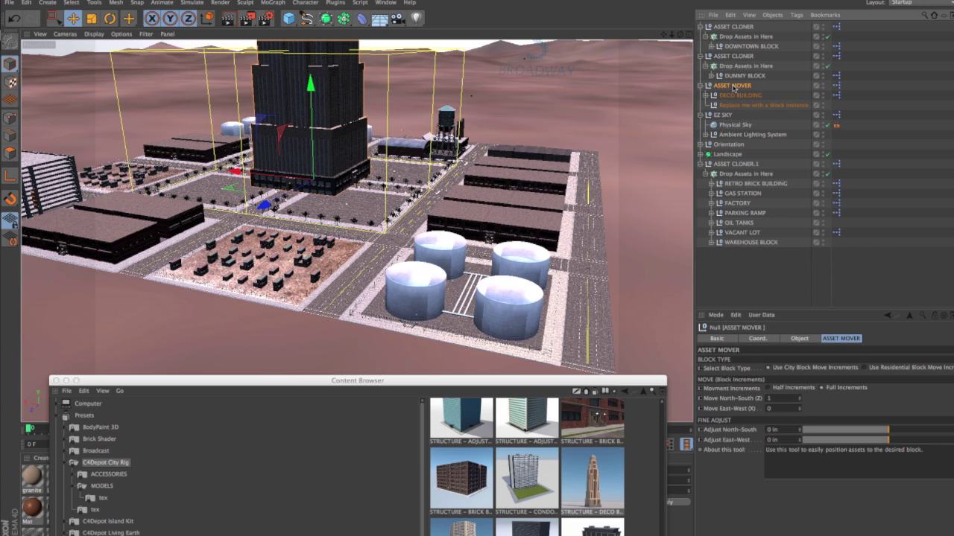
click(800, 401)
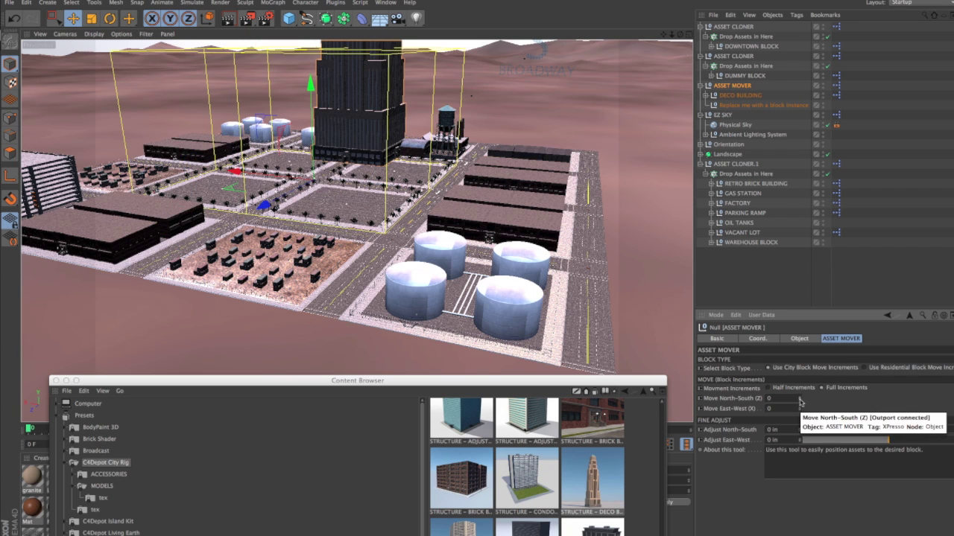
click(799, 399)
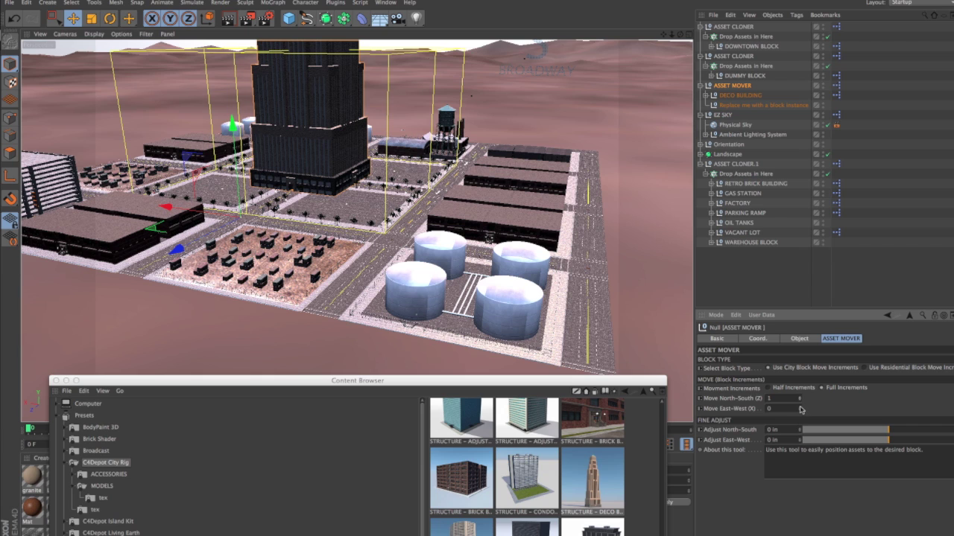
click(800, 407)
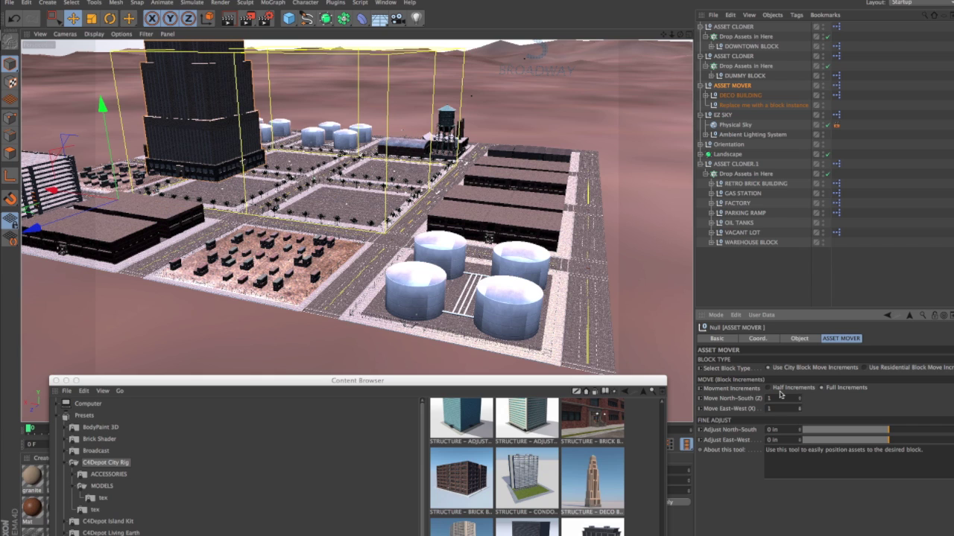
click(799, 402)
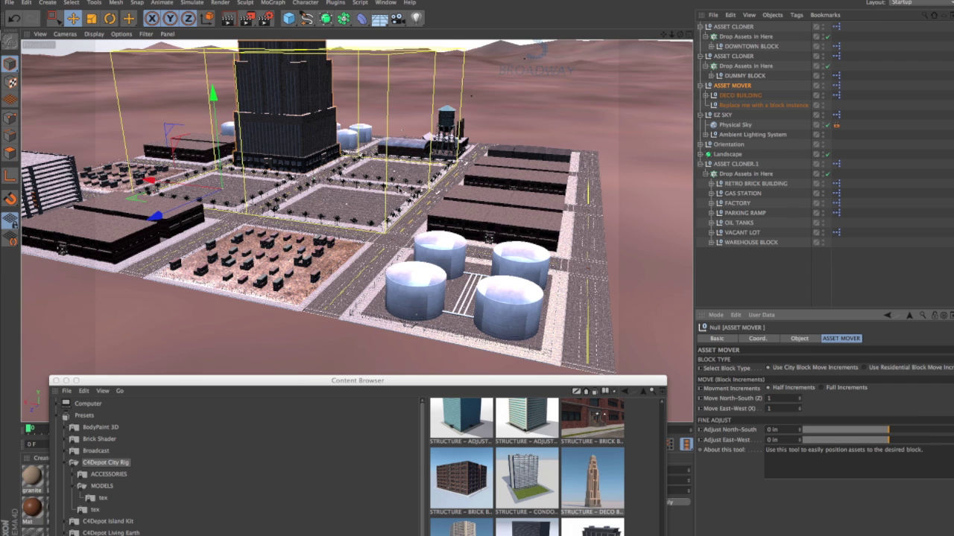
alt+drag(306, 157, 494, 328)
drag(529, 388, 526, 121)
Add City Park under the Asset Mover and move Deco Building to the top level.
scroll(524, 326, up, 8)
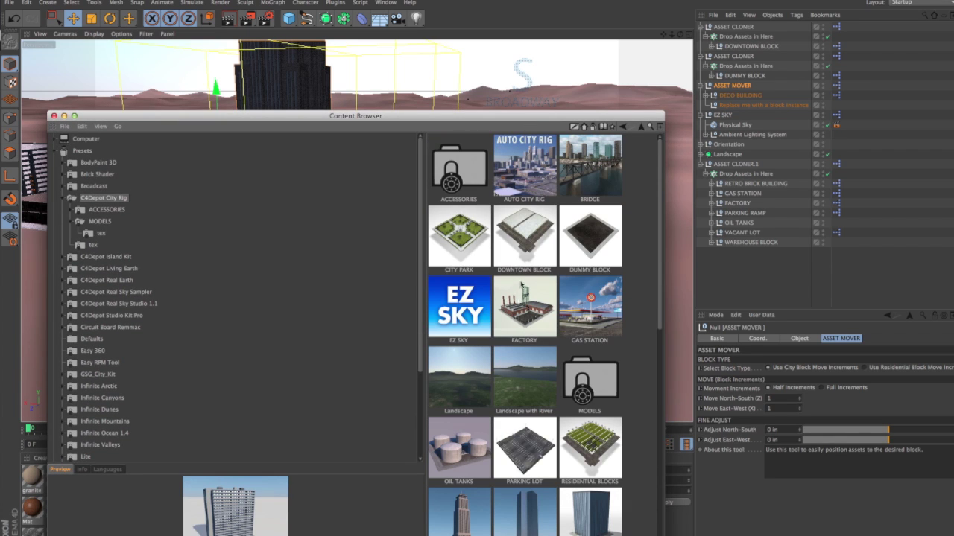
double_click(466, 239)
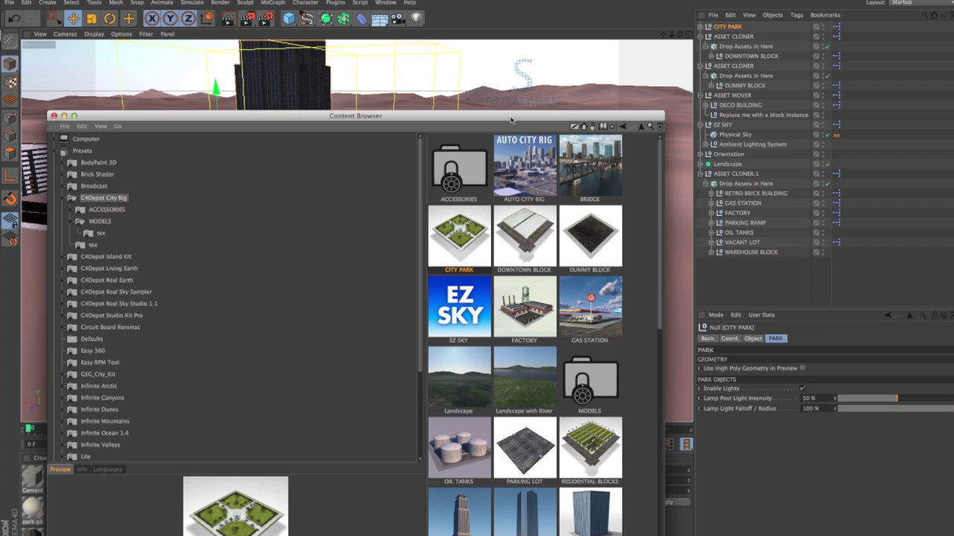
drag(511, 120, 499, 352)
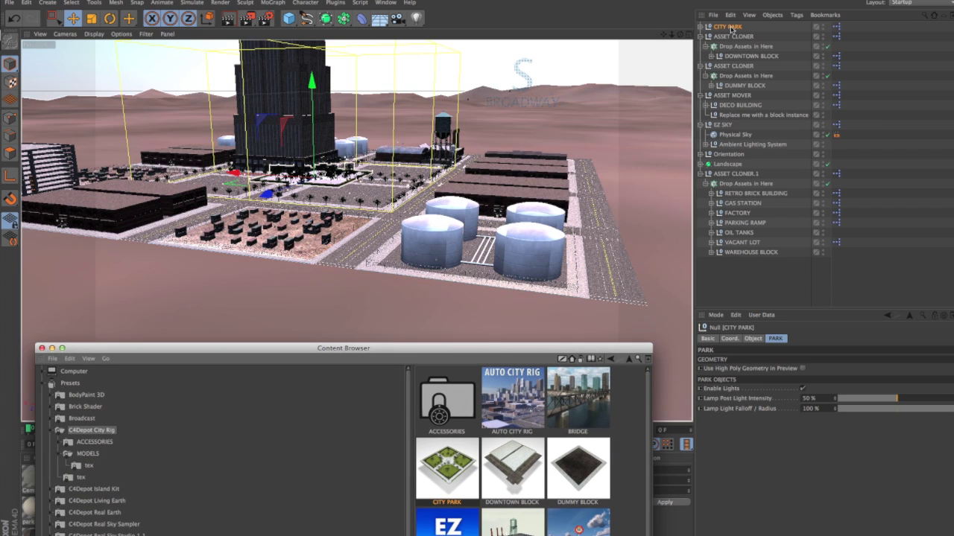
drag(730, 29, 735, 84)
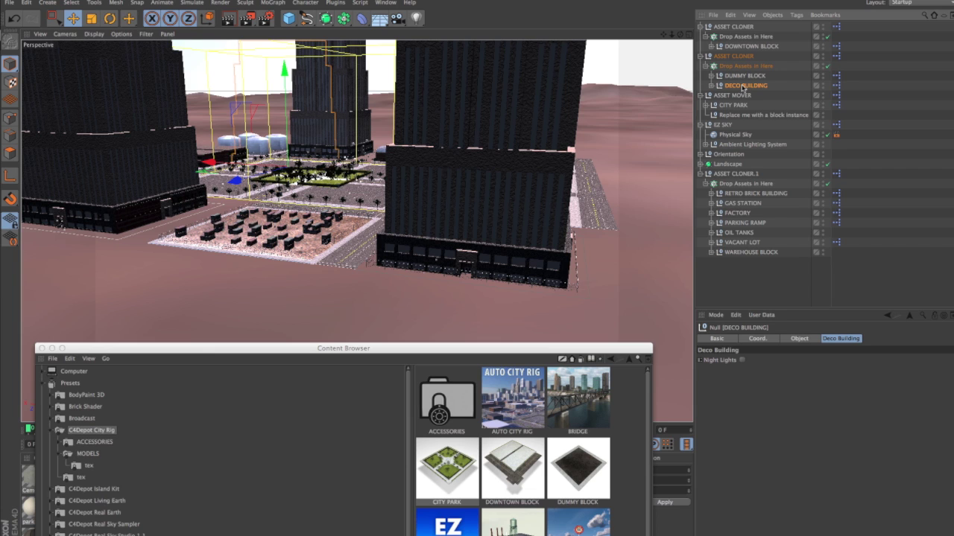
drag(742, 88, 749, 288)
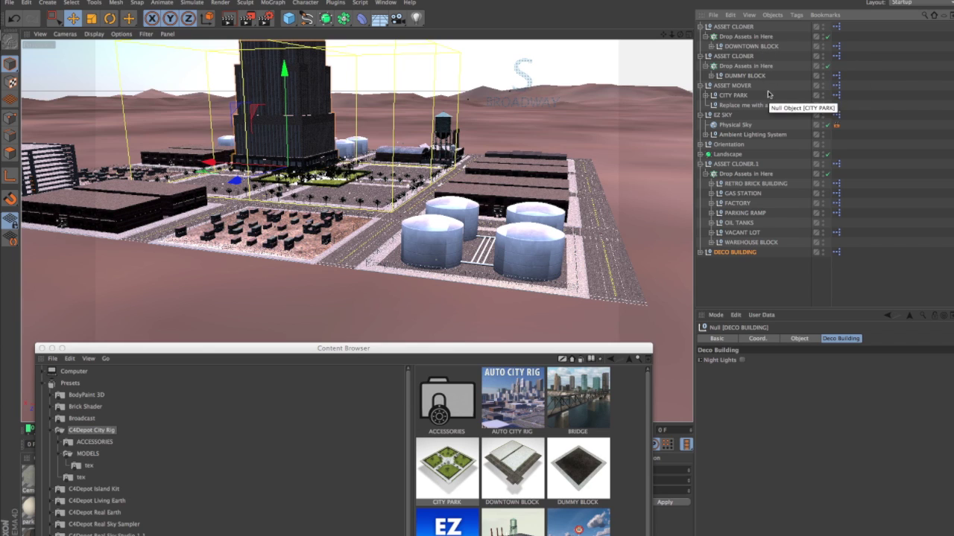
Set the Asset Mover's Move North-South and Move East-West both to 2.
click(738, 86)
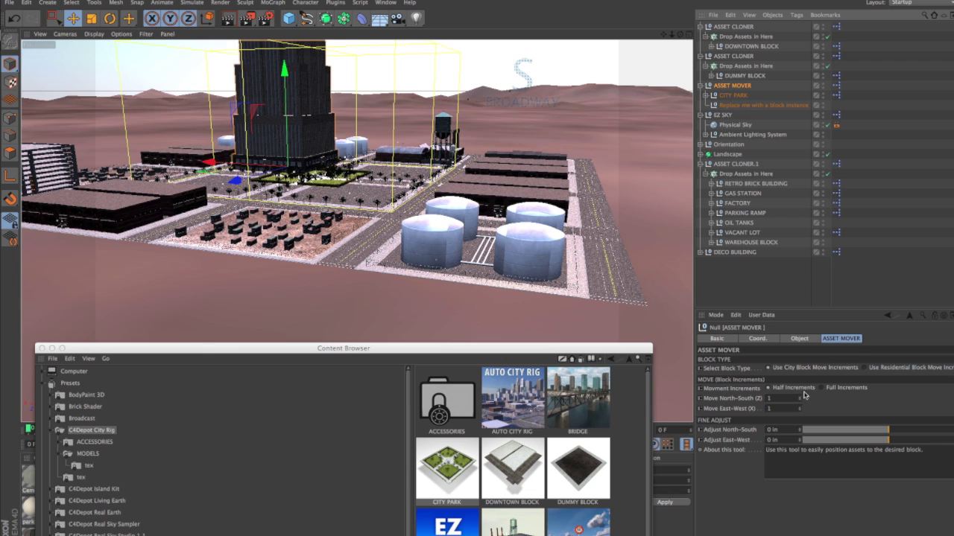
click(801, 399)
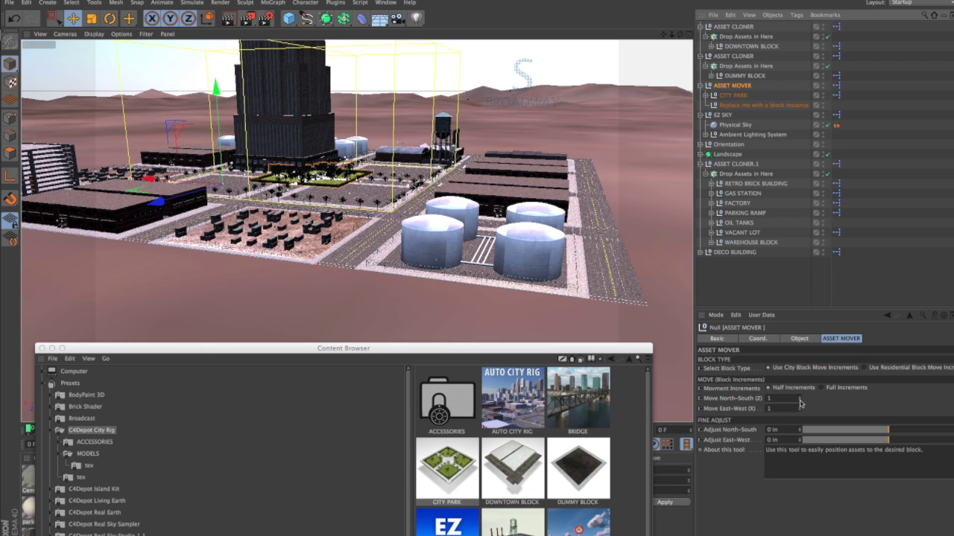
click(801, 403)
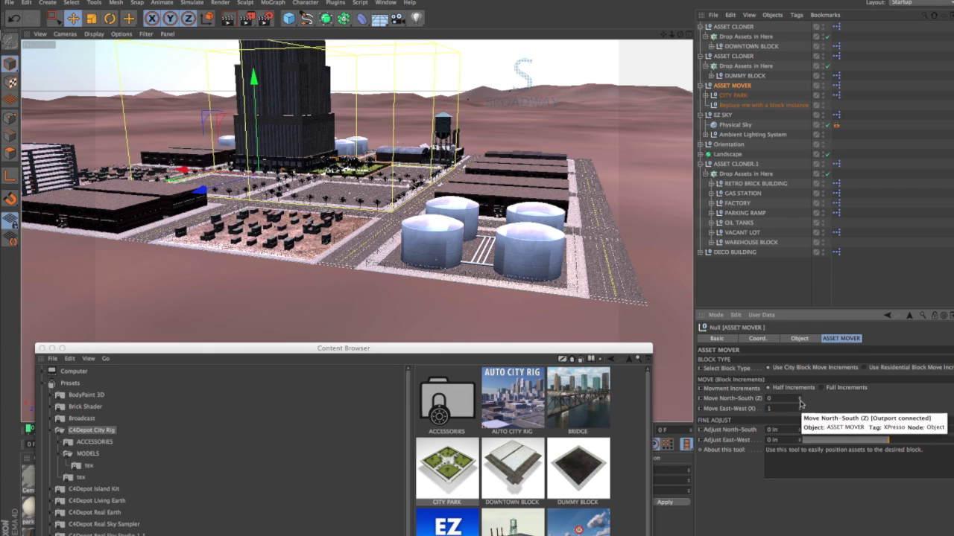
click(800, 399)
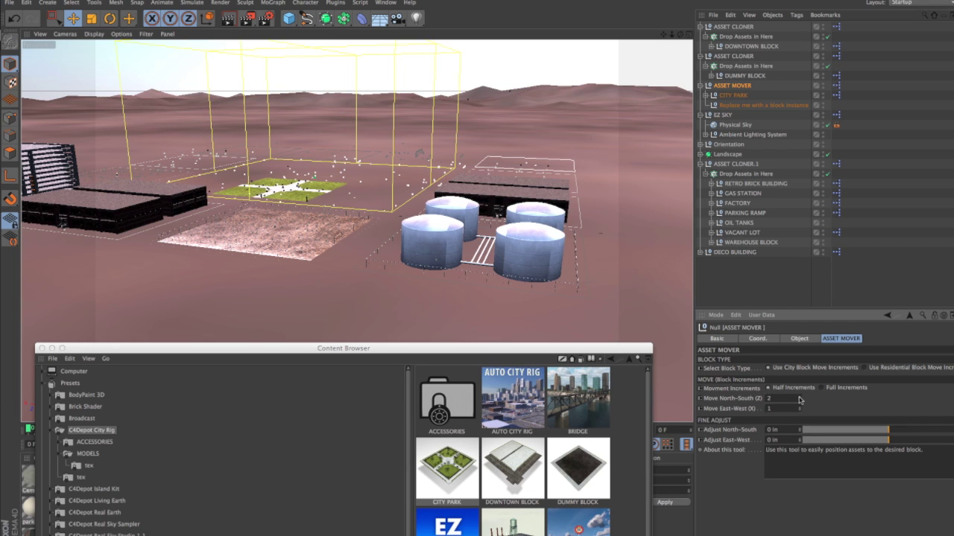
click(800, 409)
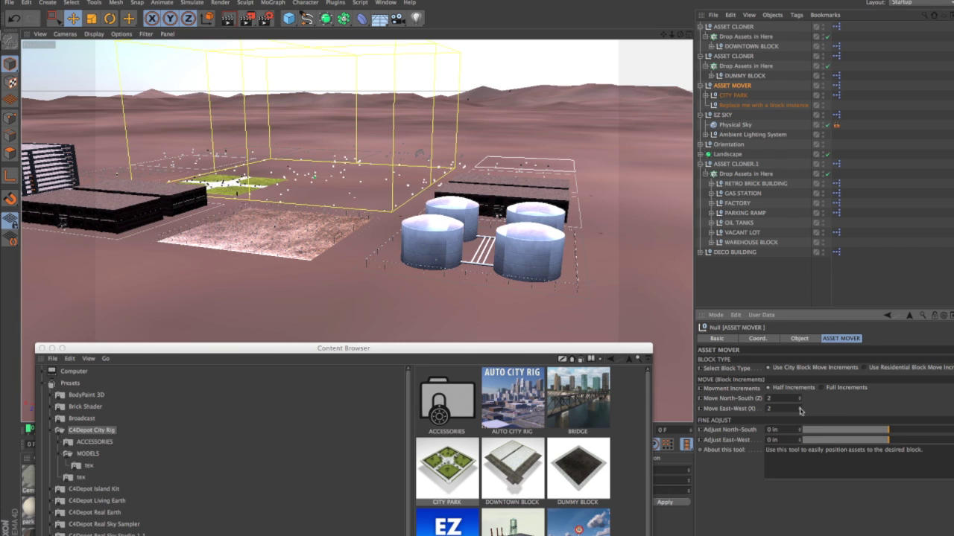
click(769, 278)
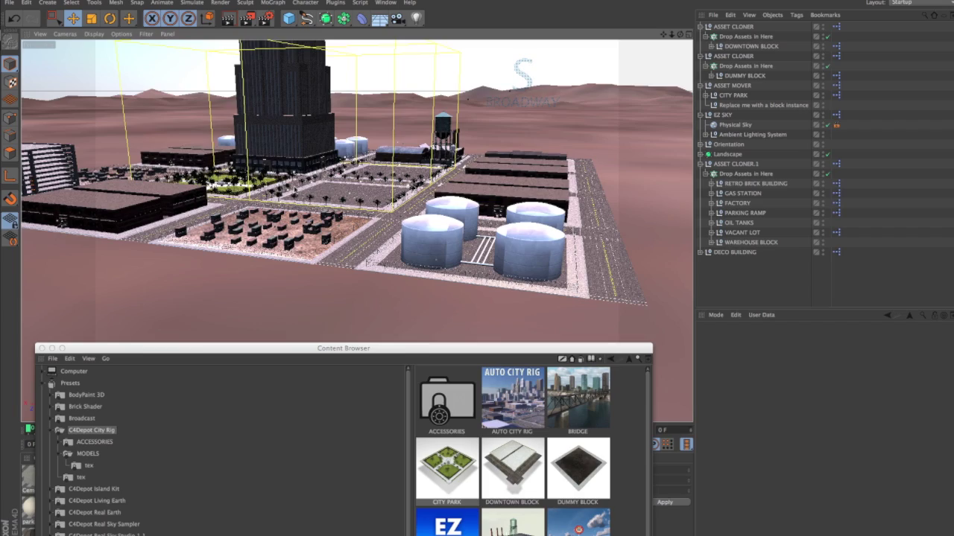
alt+drag(287, 192, 241, 193)
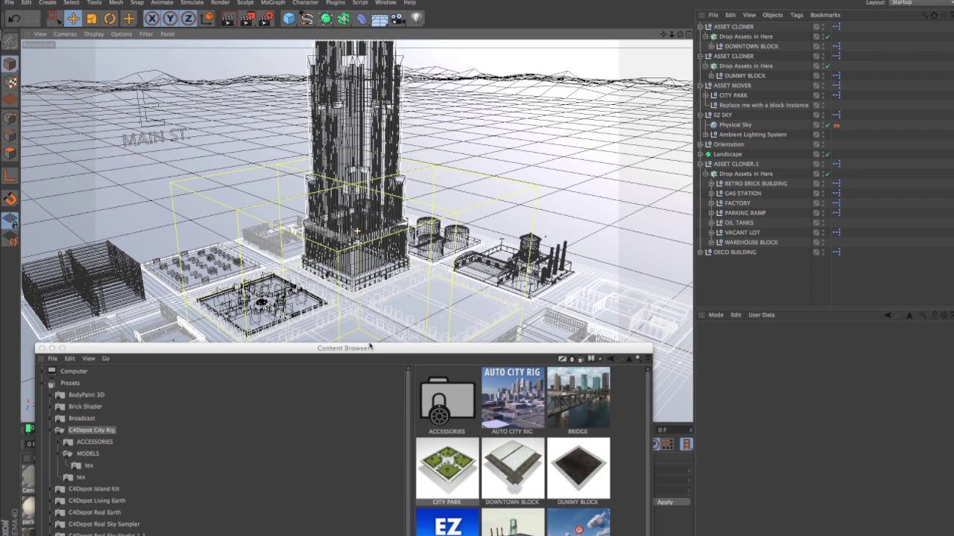
mouse_move(375, 352)
mouse_down()
mouse_move(379, 399)
mouse_move(561, 469)
mouse_move(561, 483)
mouse_up()
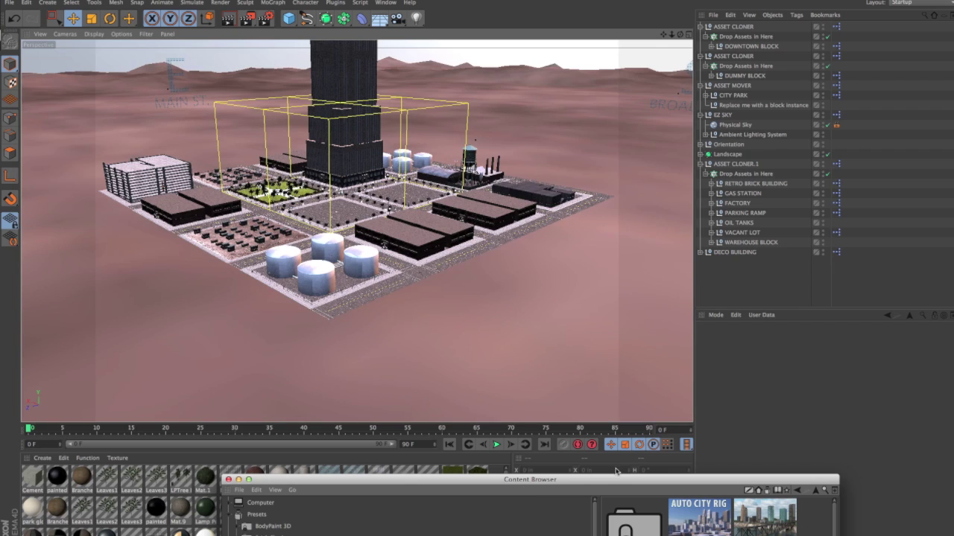
drag(617, 483, 448, 357)
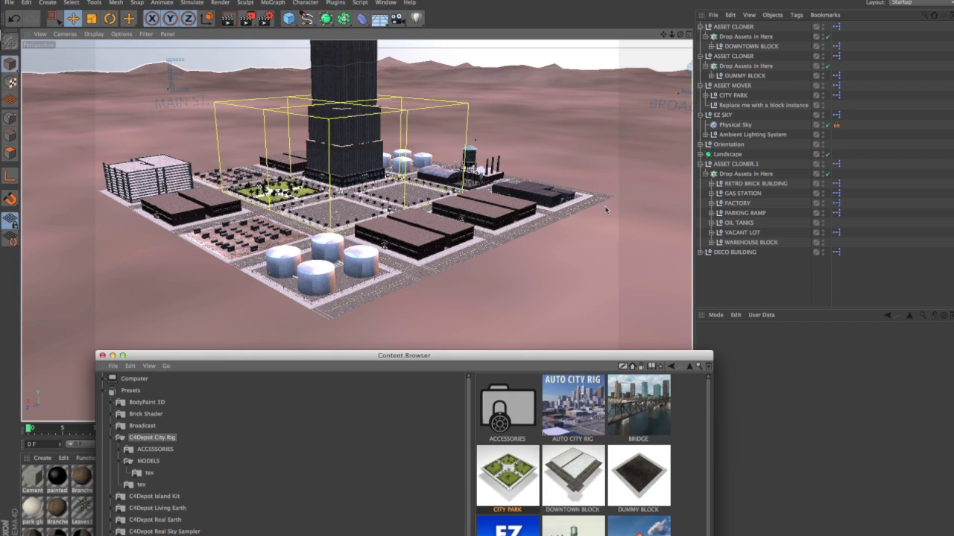
drag(521, 356, 453, 352)
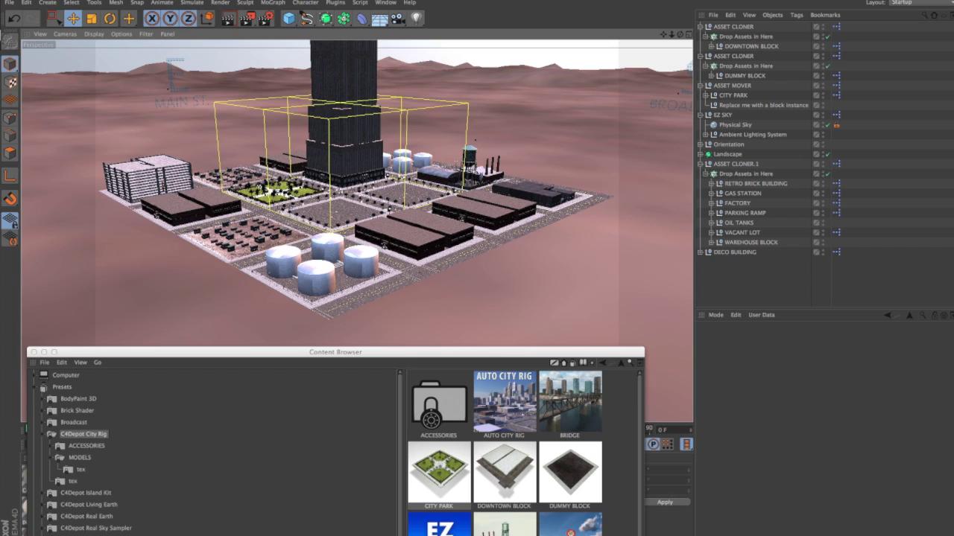